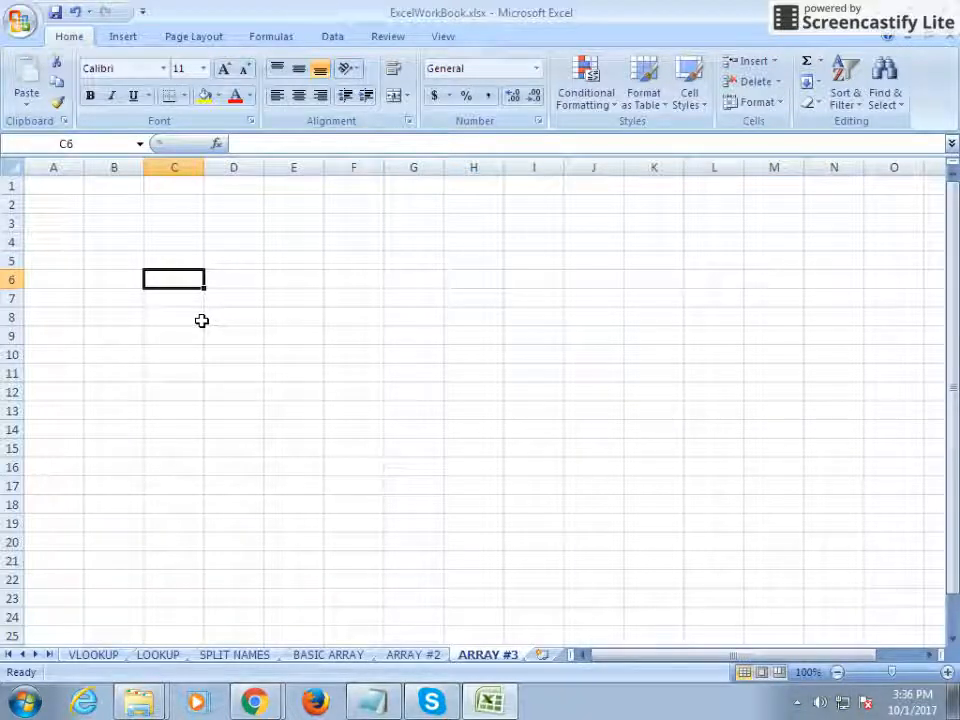
- Enter the values 10, 20, 30 and 40 across cells C6 to F6
{"action": "type", "text": "10"}
{"action": "key", "text": "Tab"}
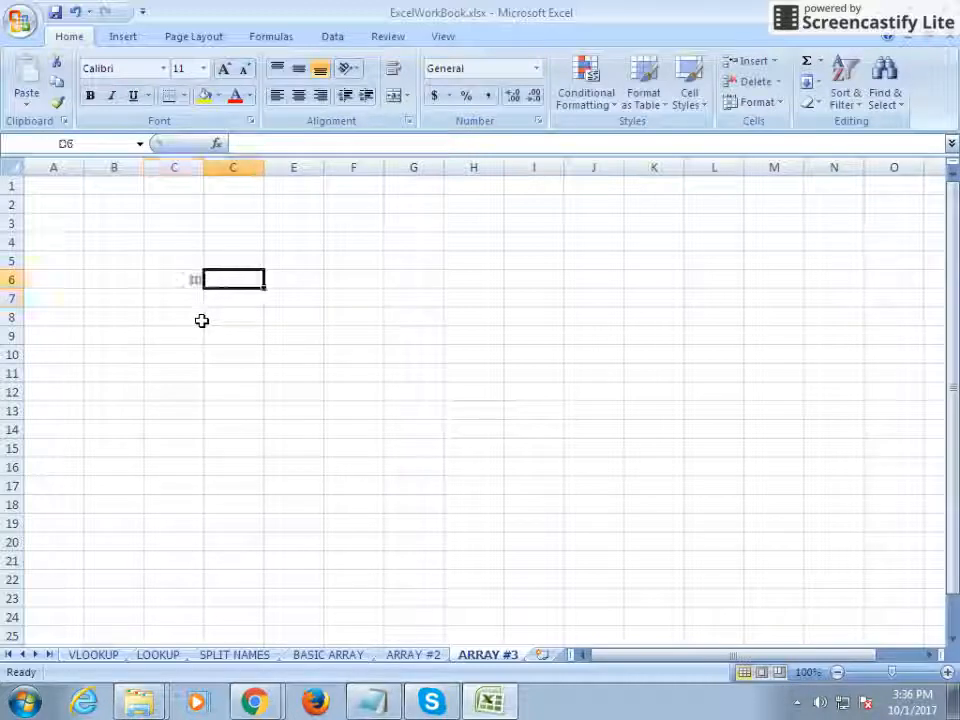
{"action": "type", "text": "20"}
{"action": "key", "text": "Return"}
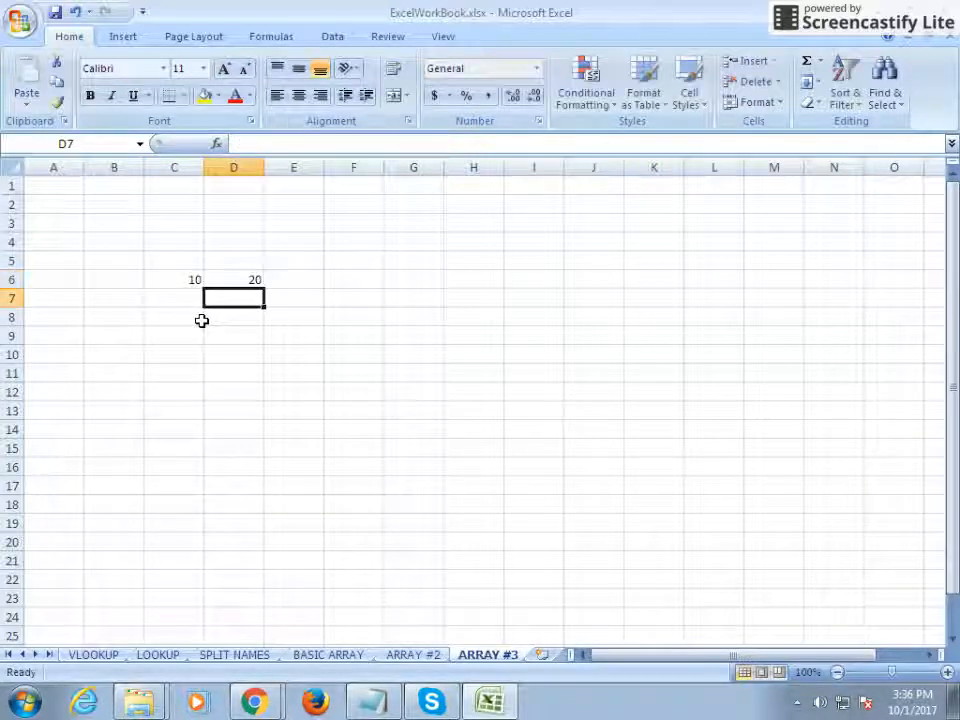
{"action": "key", "text": "Up"}
{"action": "key", "text": "Right"}
{"action": "type", "text": "30"}
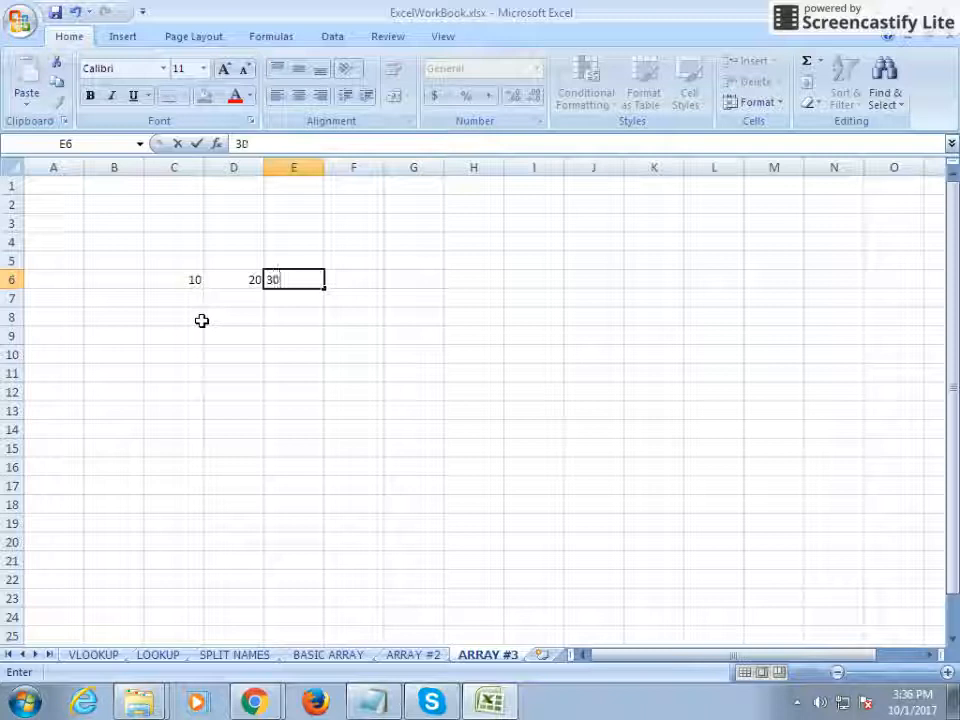
{"action": "key", "text": "Tab"}
{"action": "type", "text": "40"}
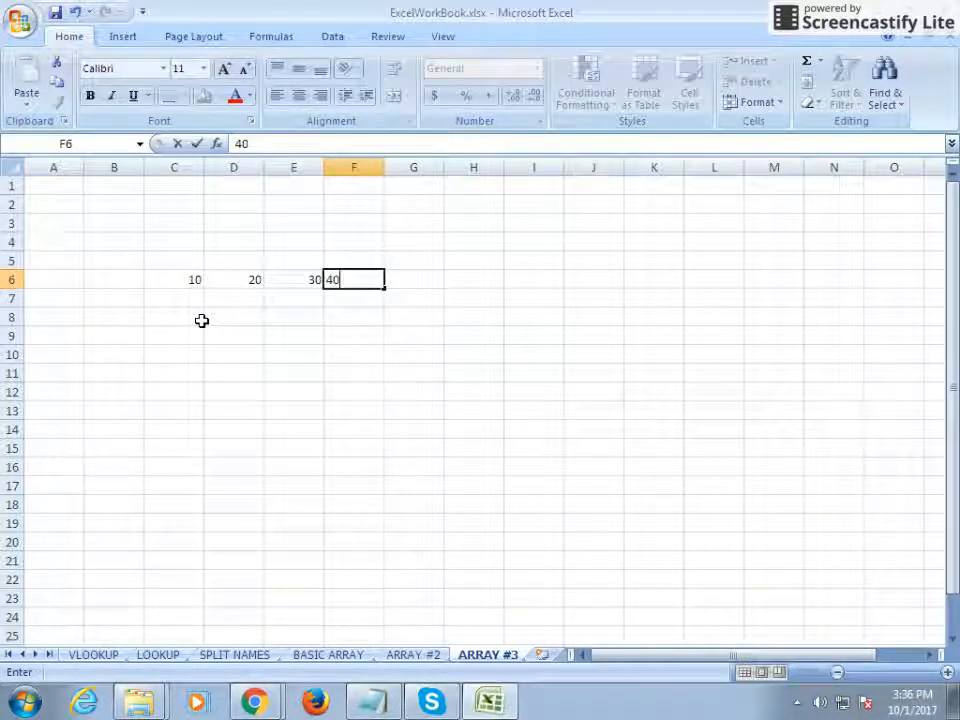
{"action": "key", "text": "Return"}
- Enter the formula =C6*2 in cell C7 and fill it across to F7
{"action": "key", "text": "Left"}
{"action": "key", "text": "Left"}
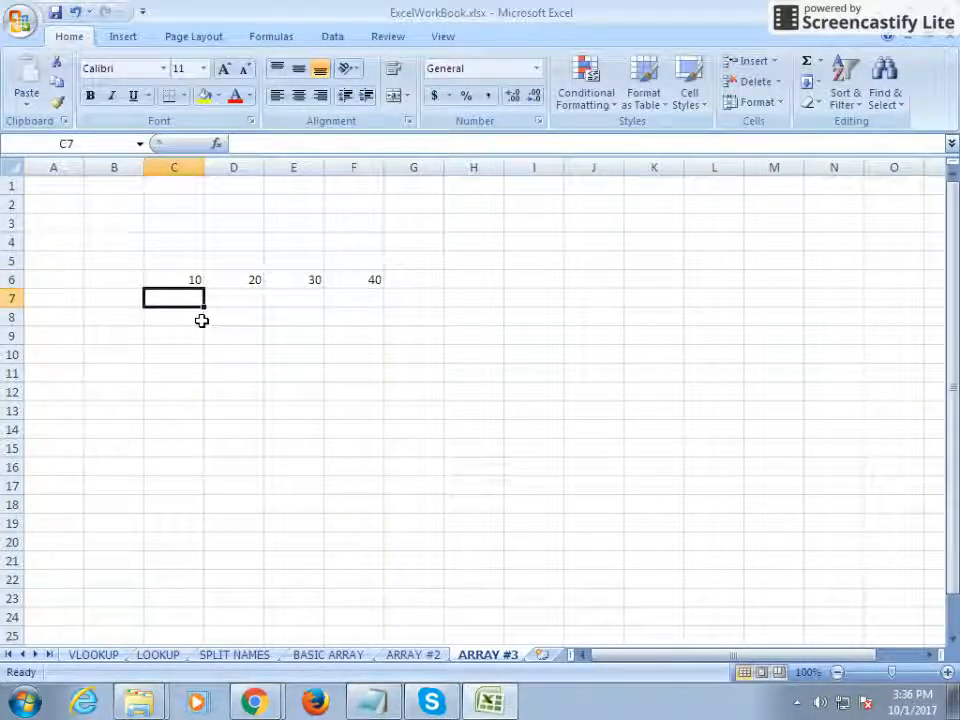
{"action": "type", "text": "="}
{"action": "key", "text": "Up"}
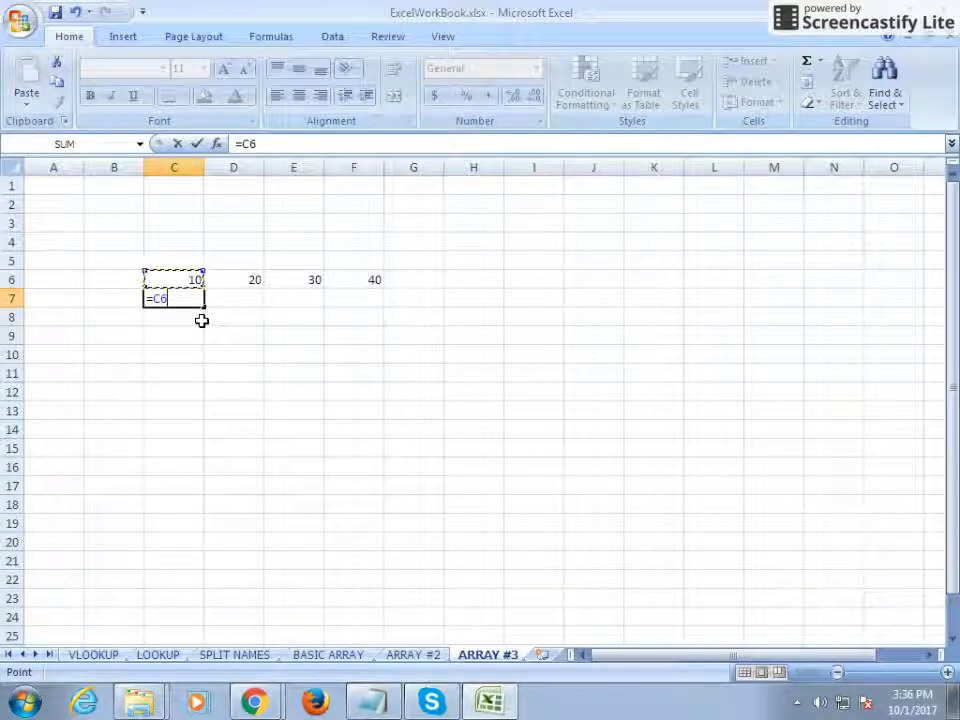
{"action": "type", "text": "*2"}
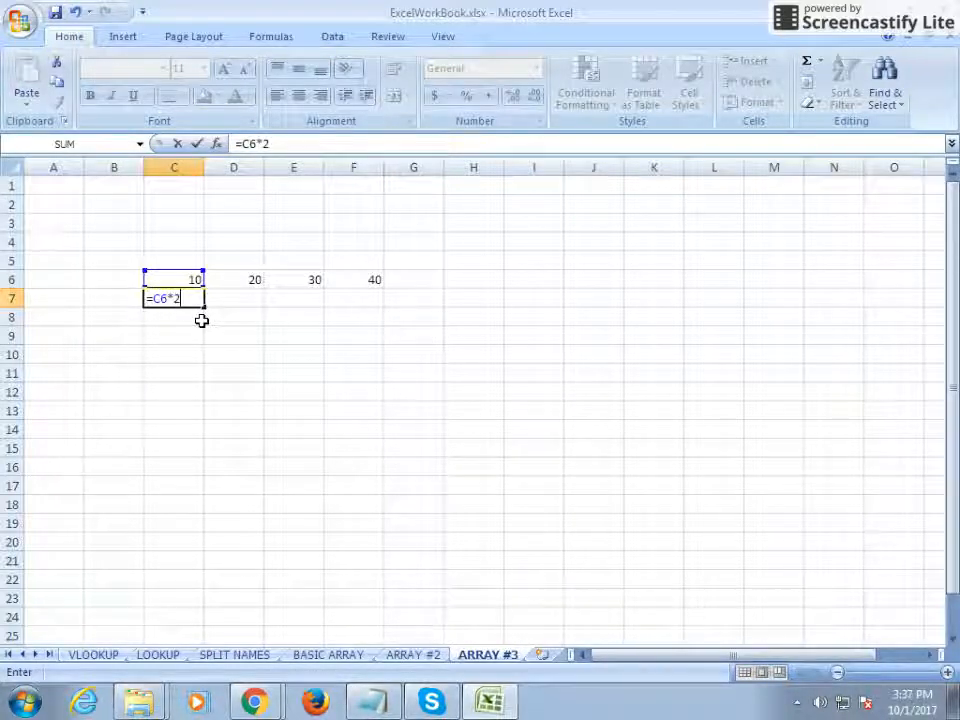
{"action": "key", "text": "ctrl+Return"}
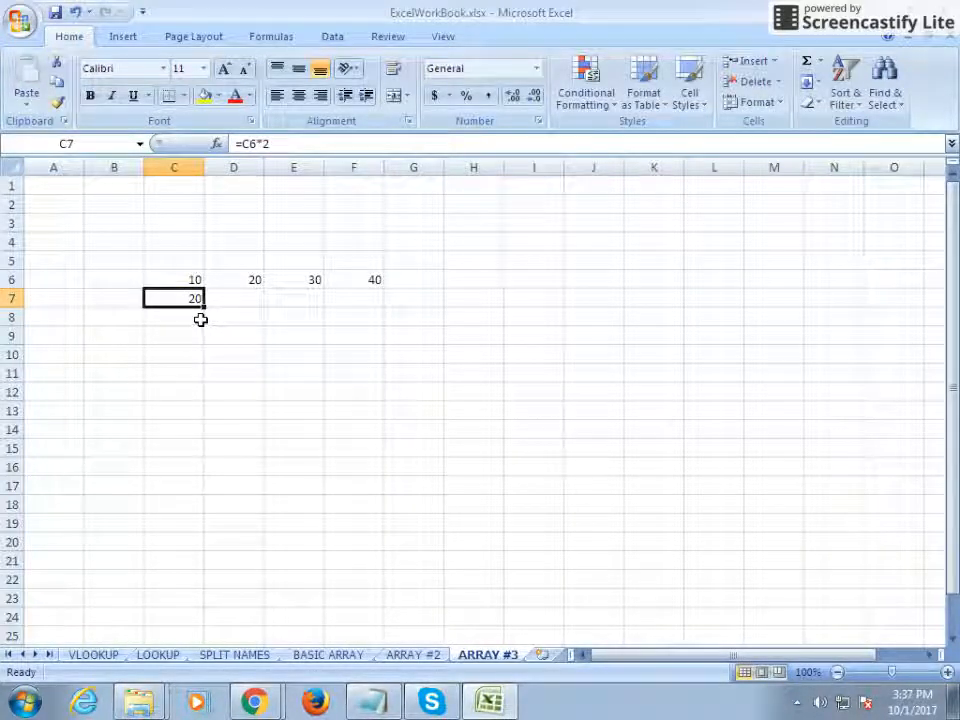
{"action": "left_click_drag", "start_coordinate": [204, 308], "coordinate": [376, 300]}
- Enter the formula =C7*4 in cell C8 and fill it across to F8
{"action": "left_click", "coordinate": [200, 322]}
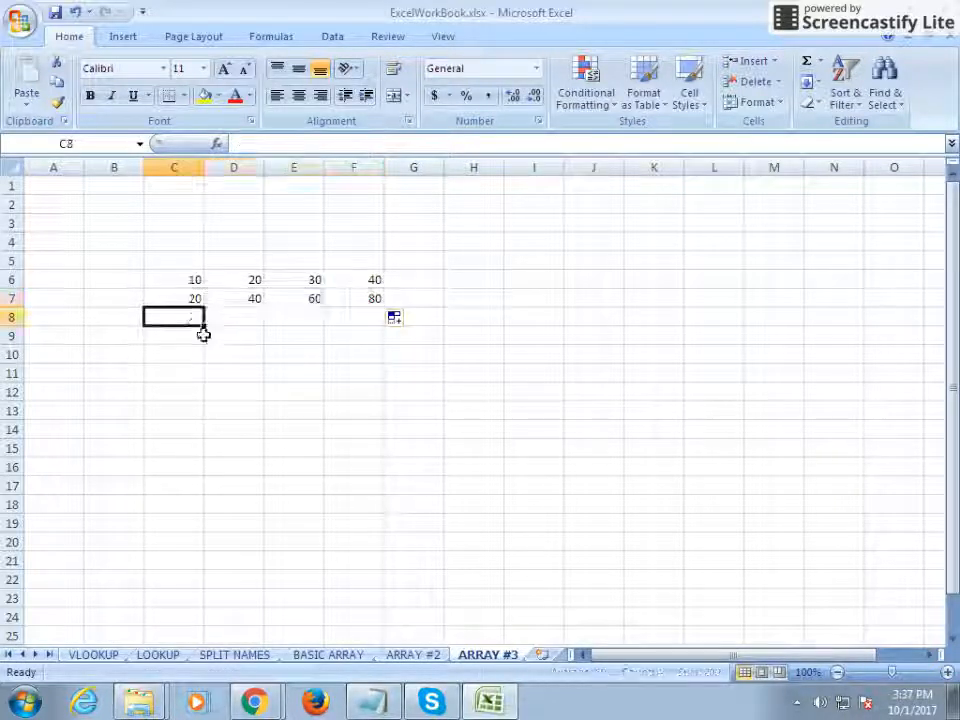
{"action": "type", "text": "="}
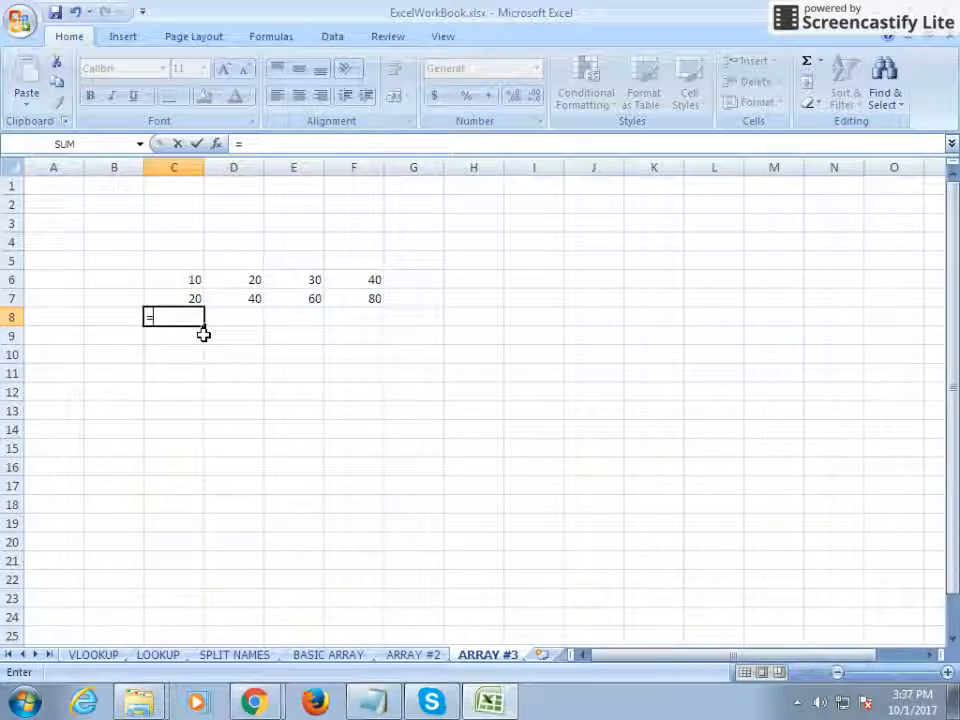
{"action": "key", "text": "Up"}
{"action": "type", "text": "*4"}
{"action": "key", "text": "Return"}
{"action": "key", "text": "Up"}
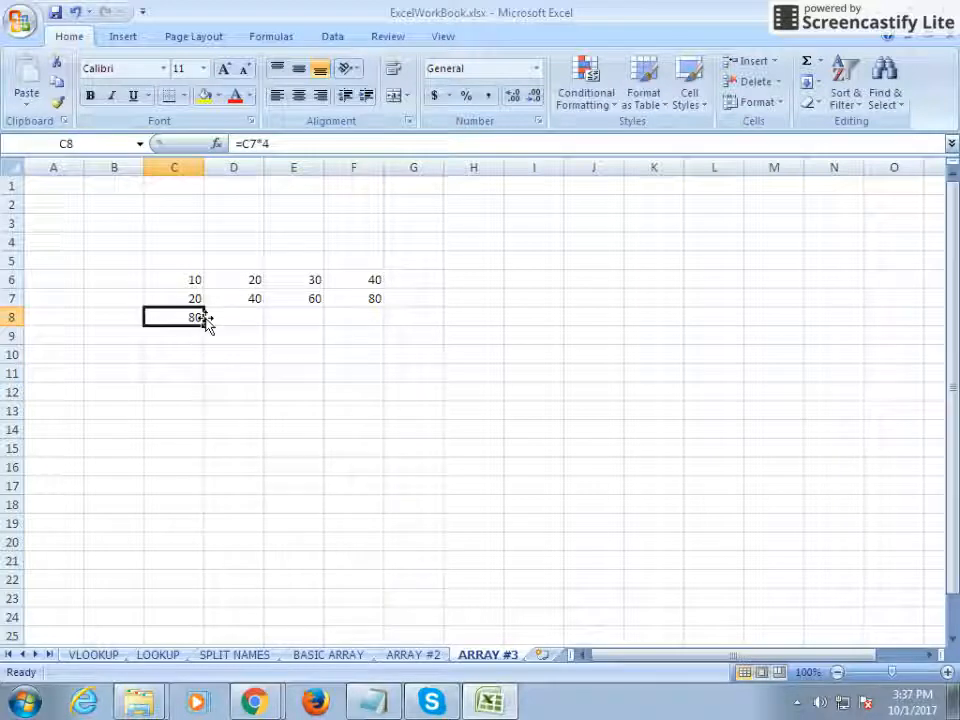
{"action": "left_click", "coordinate": [206, 330]}
{"action": "left_click_drag", "start_coordinate": [205, 330], "coordinate": [326, 321]}
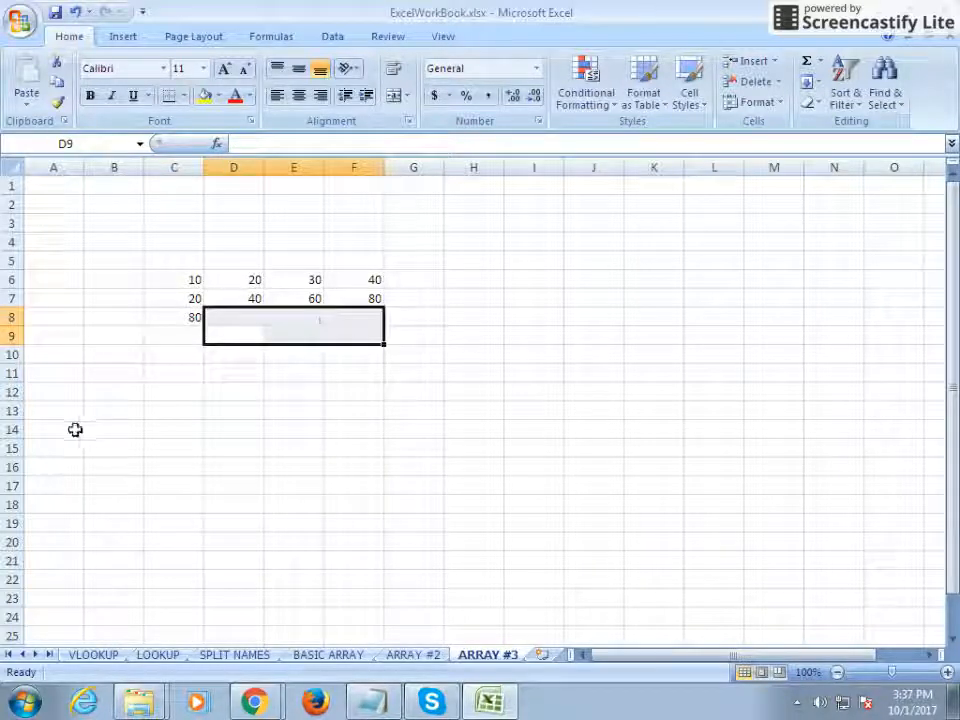
{"action": "left_click", "coordinate": [186, 321]}
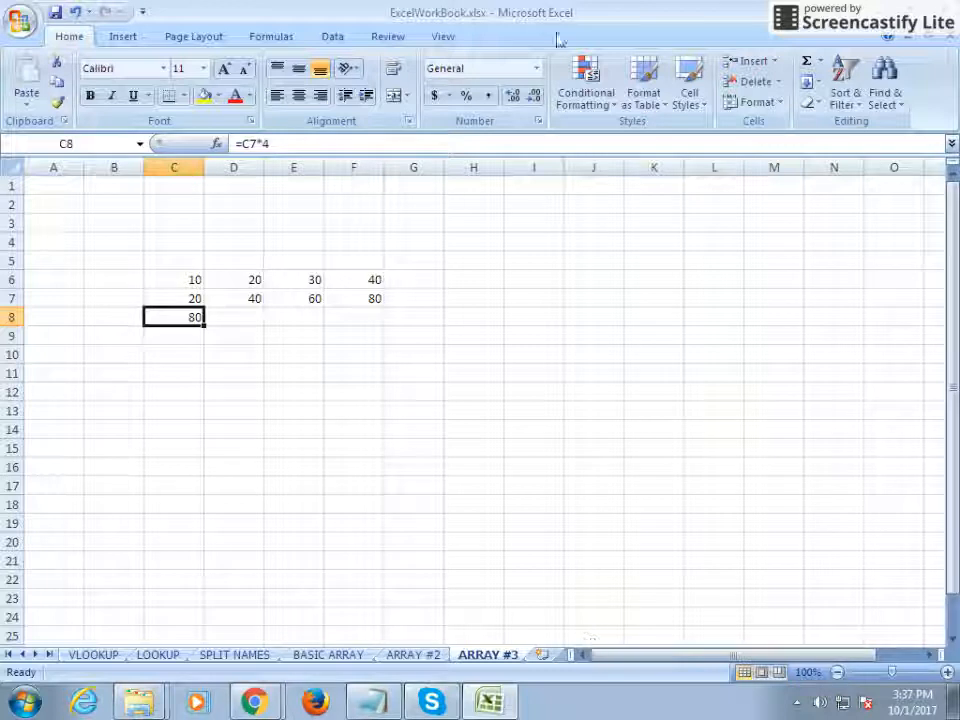
{"action": "left_click_drag", "start_coordinate": [204, 325], "coordinate": [363, 332]}
- Enter the formula =C8+2 in cell C9 and fill it across to F9
{"action": "left_click", "coordinate": [176, 337]}
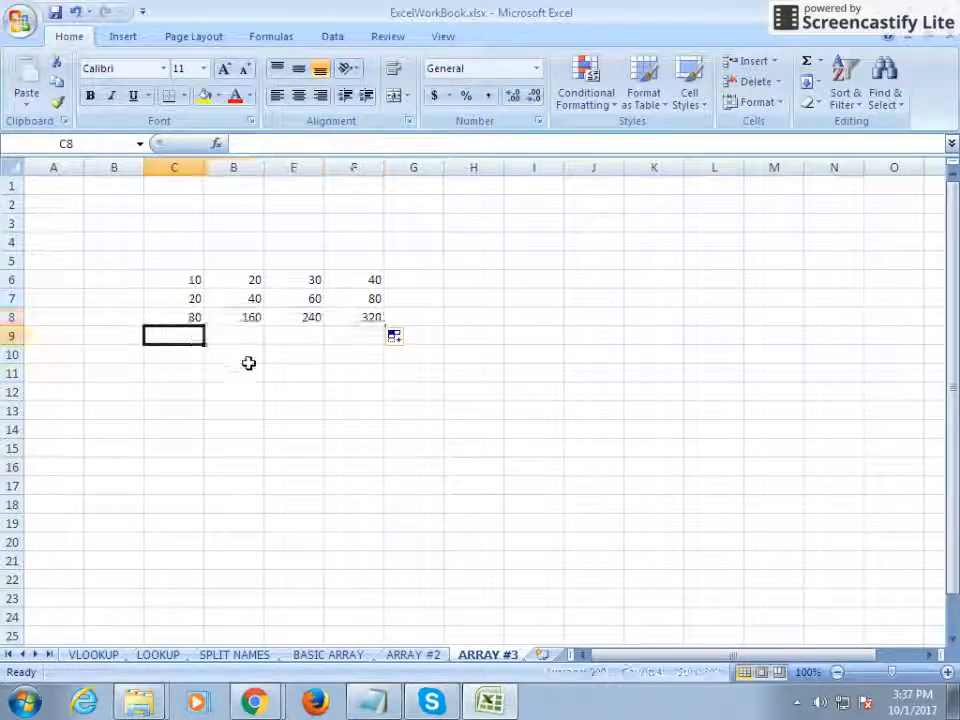
{"action": "type", "text": "="}
{"action": "key", "text": "Up"}
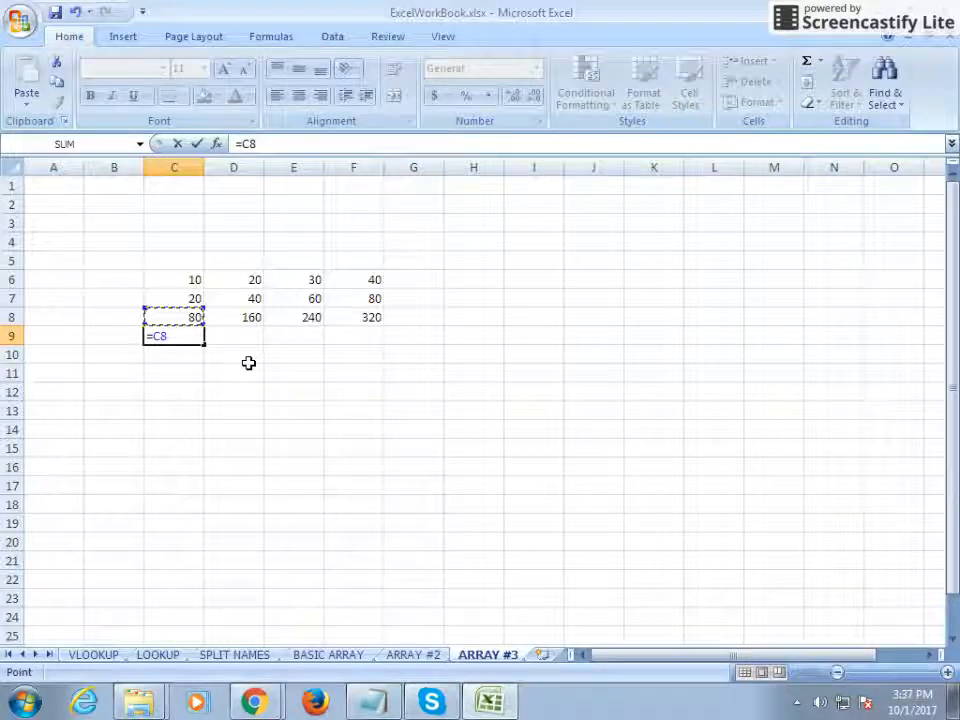
{"action": "type", "text": "+2"}
{"action": "key", "text": "Return"}
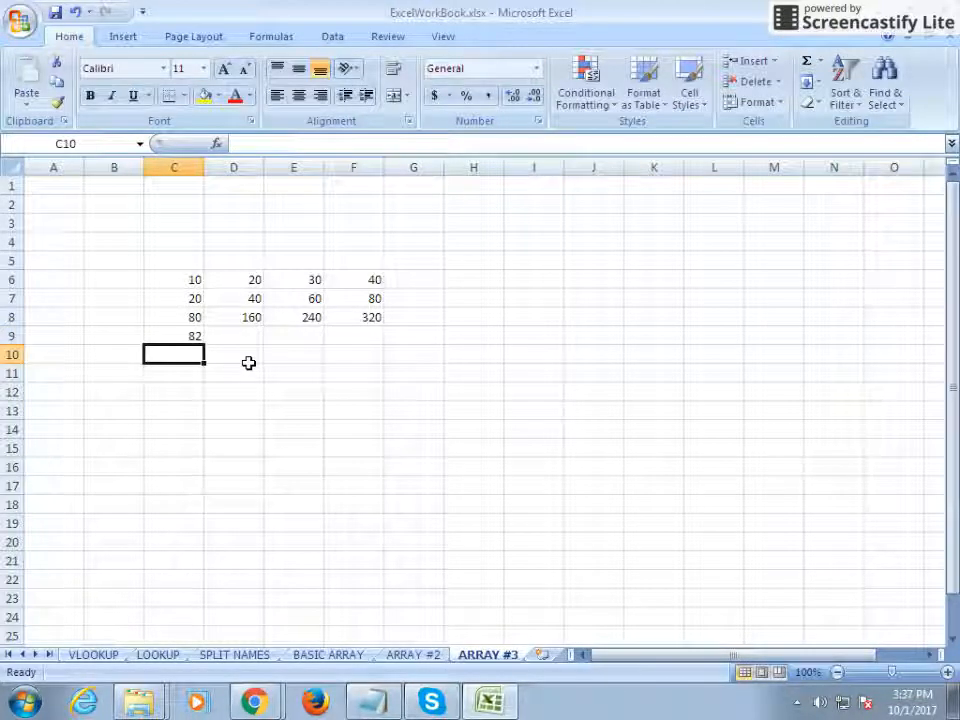
{"action": "left_click", "coordinate": [176, 337]}
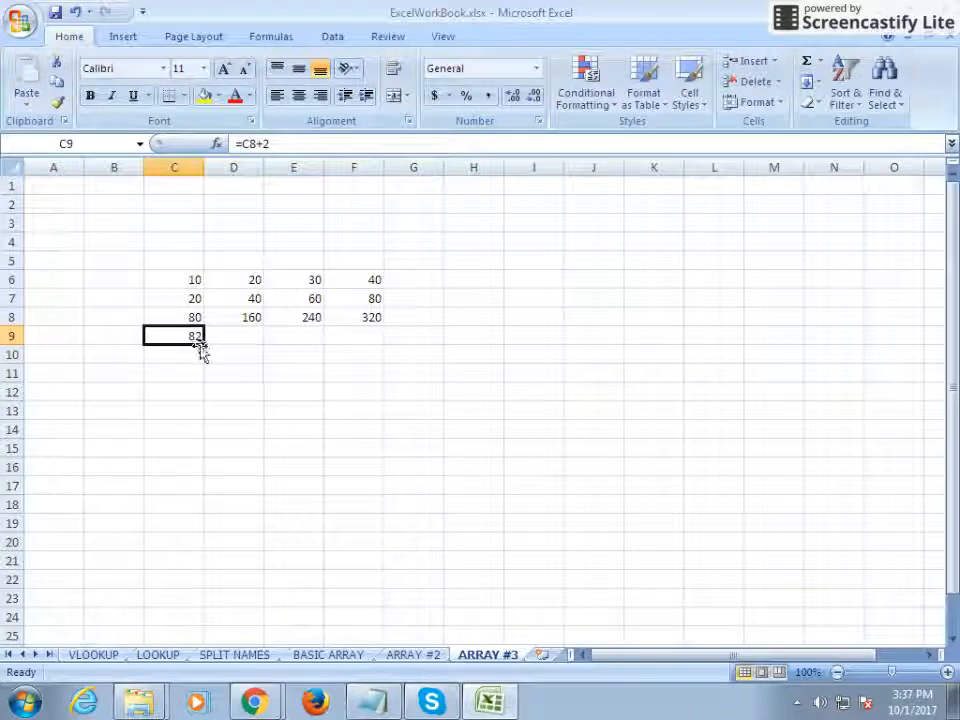
{"action": "left_click_drag", "start_coordinate": [203, 345], "coordinate": [369, 340]}
- Enter the label "sum" in cell E10, below the block of numbers
{"action": "left_click", "coordinate": [315, 362]}
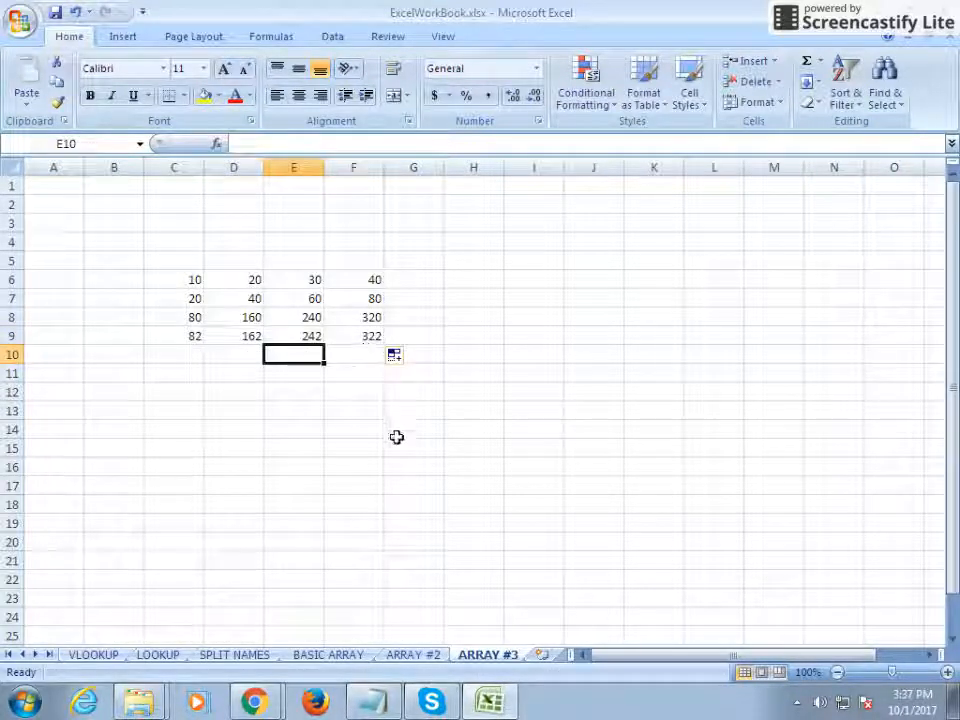
{"action": "type", "text": "sum"}
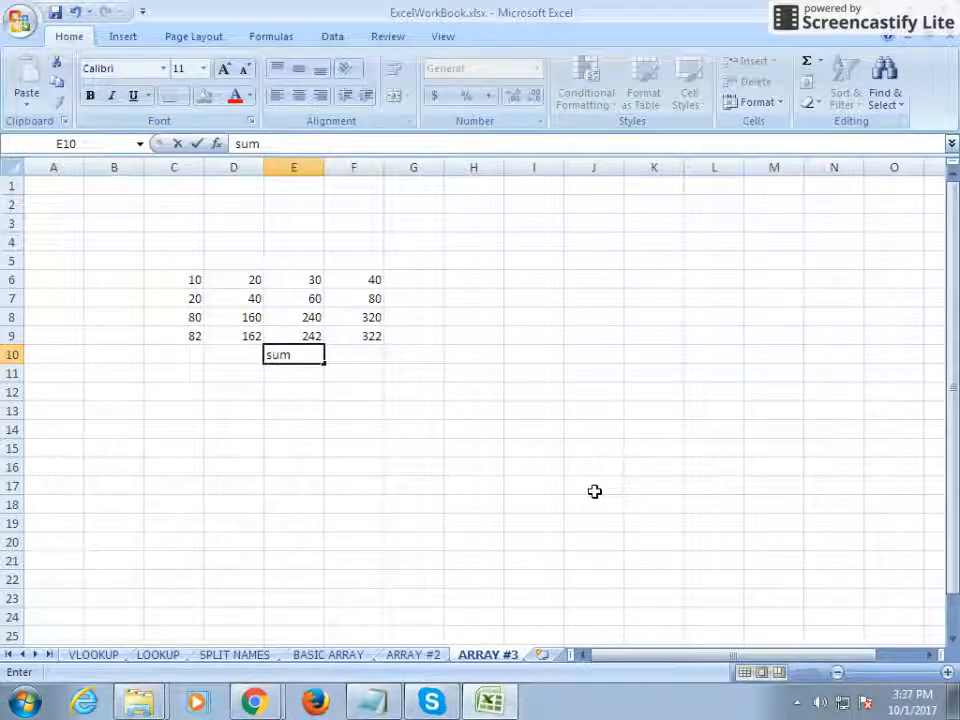
{"action": "key", "text": "Tab"}
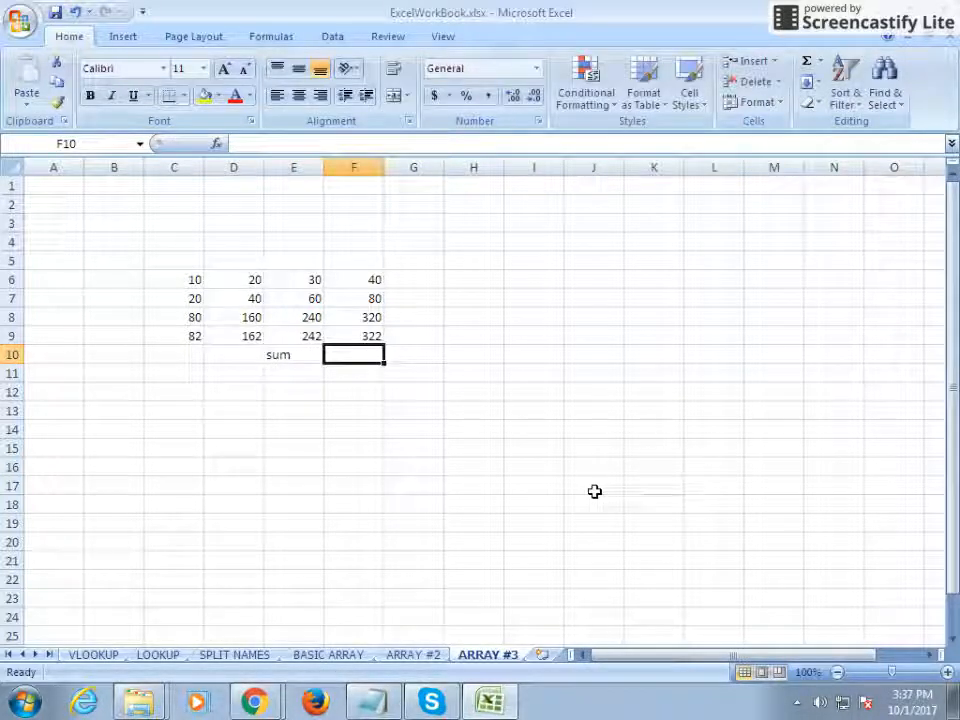
- Total the last row of numbers in cell F10 with the formula =SUM(C9:F9)
{"action": "type", "text": "=sum"}
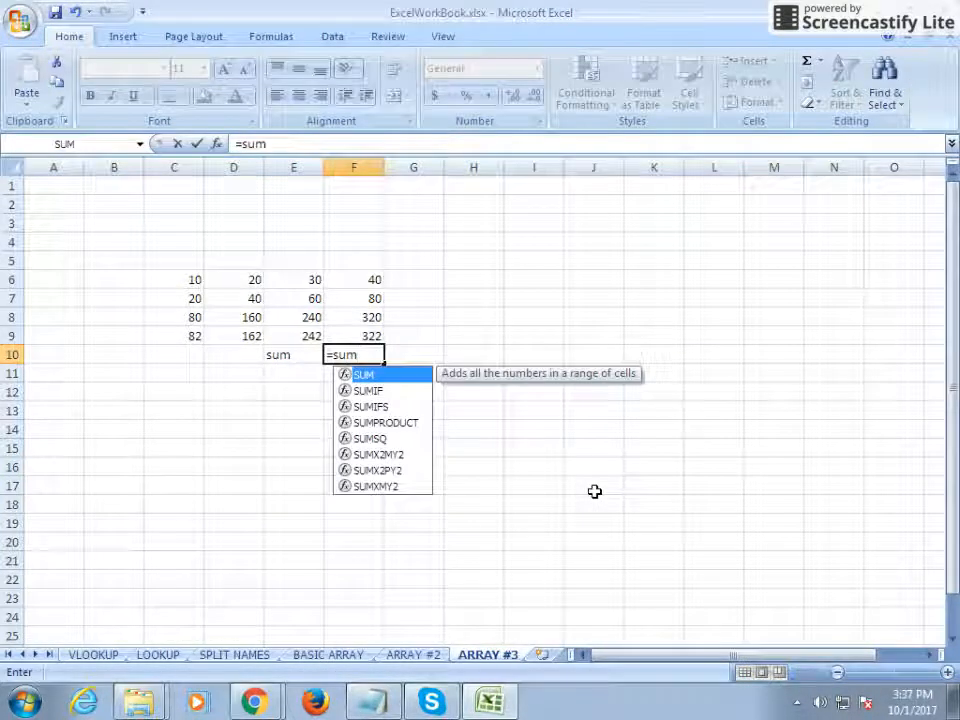
{"action": "type", "text": "("}
{"action": "key", "text": "Up"}
{"action": "key", "text": "Left"}
{"action": "key", "text": "Left"}
{"action": "key", "text": "Left"}
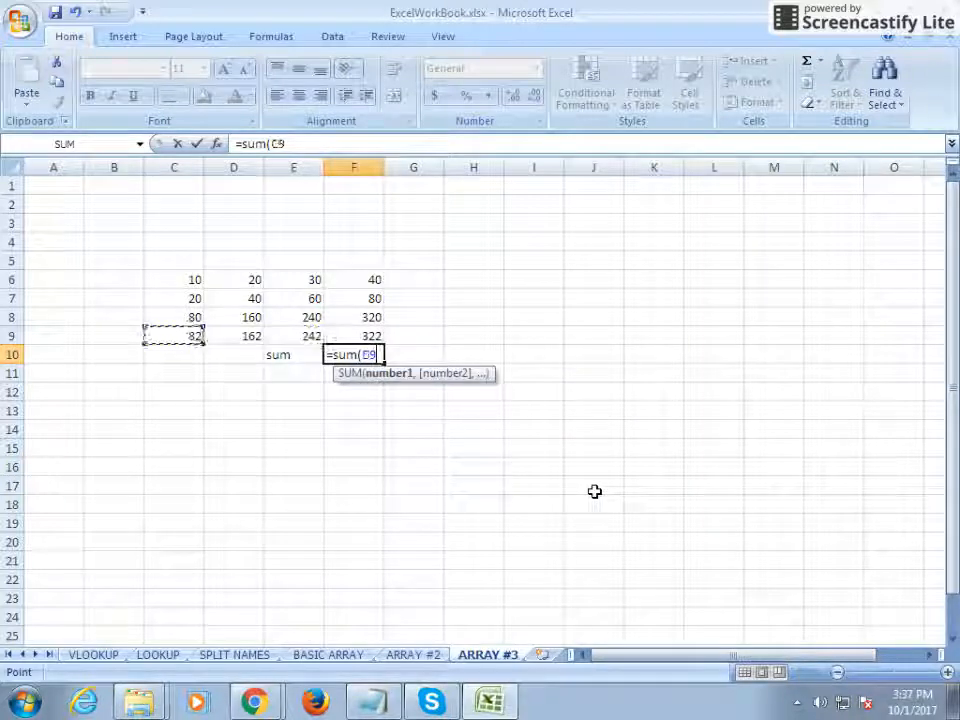
{"action": "key", "text": "shift+Right"}
{"action": "key", "text": "shift+Right"}
{"action": "key", "text": "shift+Right"}
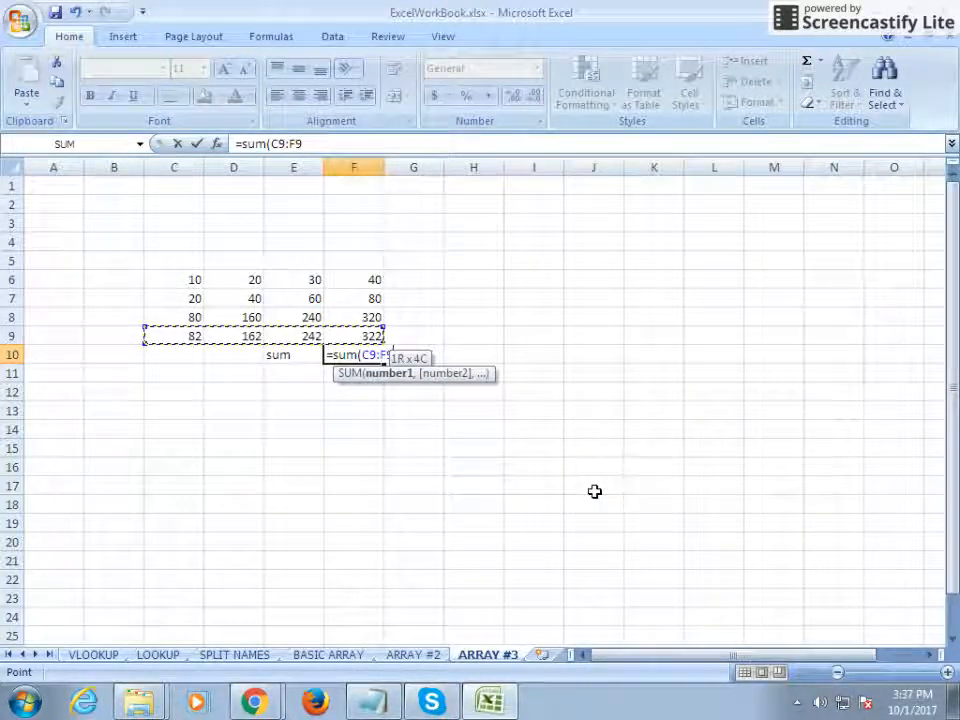
{"action": "type", "text": ")"}
{"action": "key", "text": "Return"}
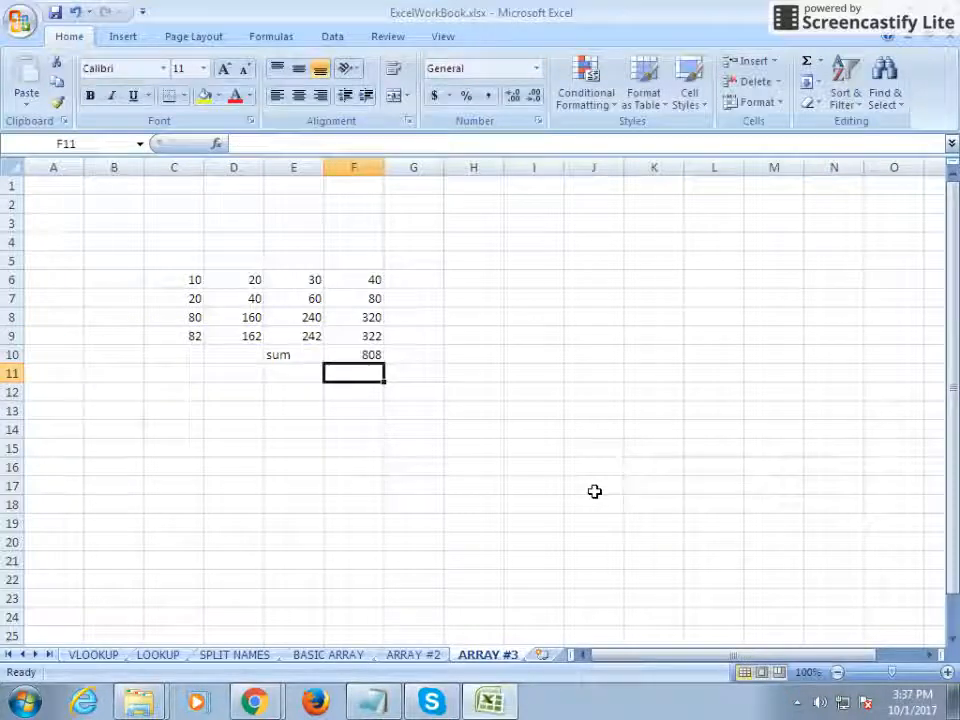
- Make the "sum" label in E10 and the total in F10 bold
{"action": "key", "text": "Up"}
{"action": "key", "text": "Left"}
{"action": "key", "text": "ctrl+b"}
{"action": "key", "text": "Right"}
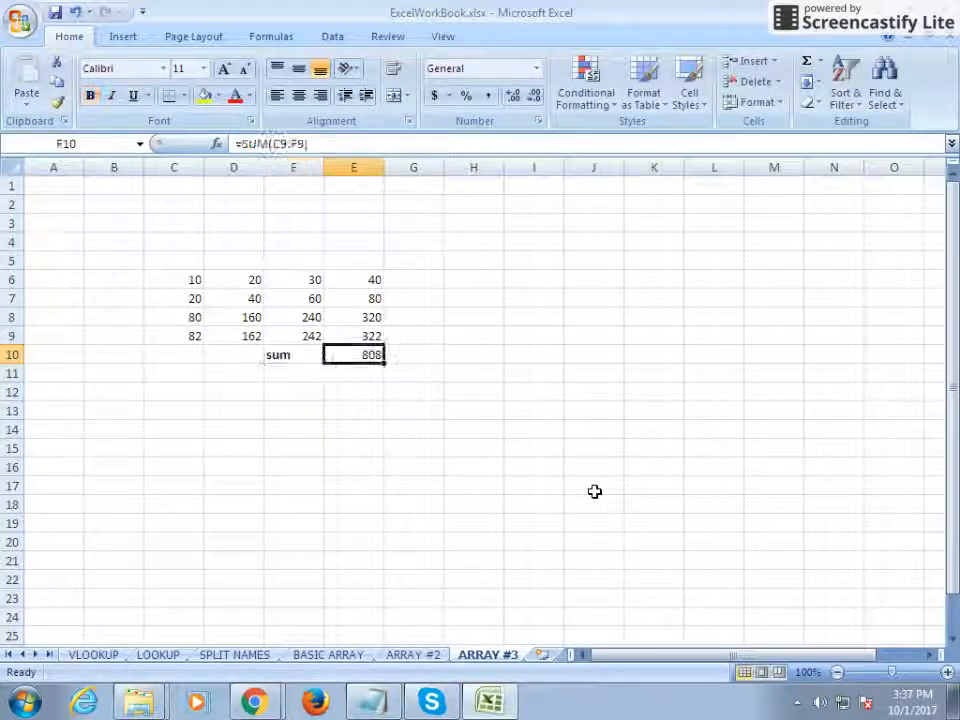
{"action": "key", "text": "ctrl+b"}
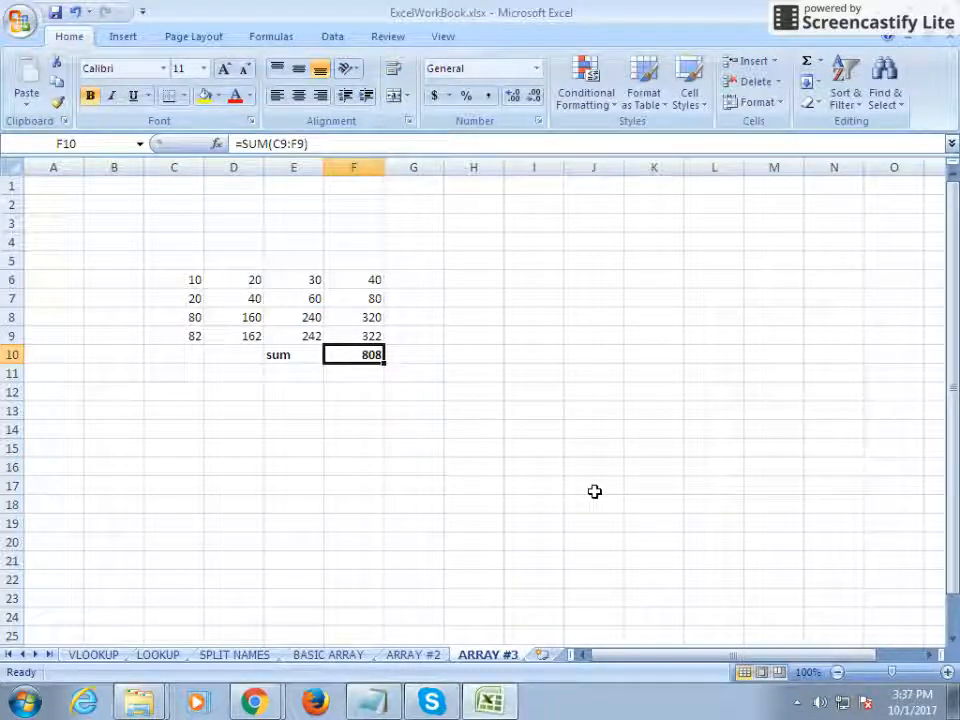
- Enter =SUM(C6:F6)*2*4+2 as an array formula in cell H6
{"action": "key", "text": "Up"}
{"action": "key", "text": "Up"}
{"action": "key", "text": "Up"}
{"action": "key", "text": "Up"}
{"action": "key", "text": "Right"}
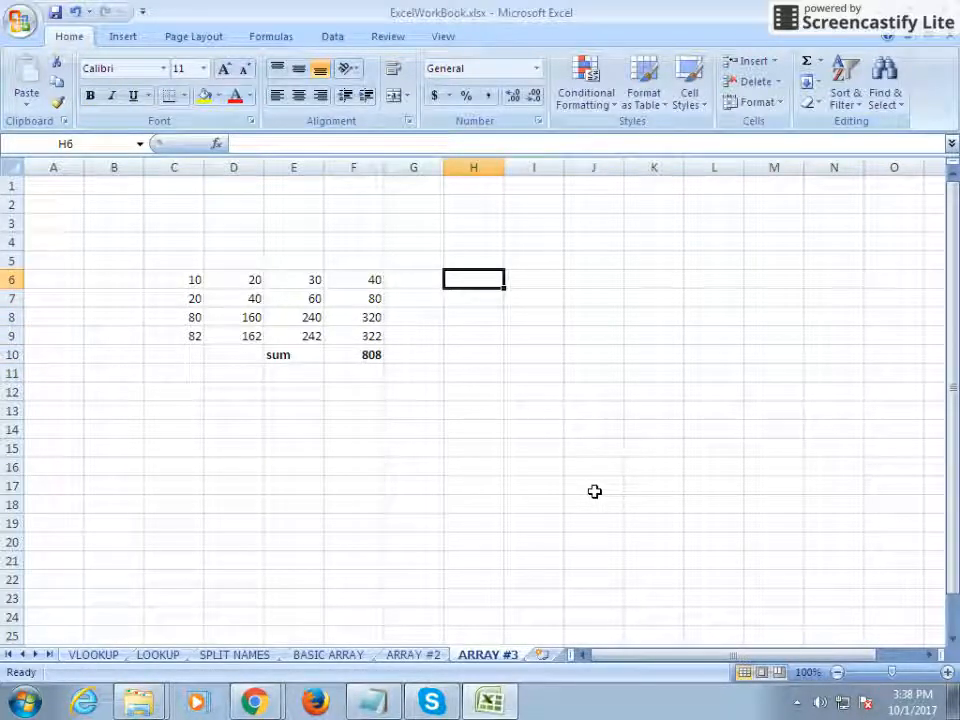
{"action": "type", "text": "=sum"}
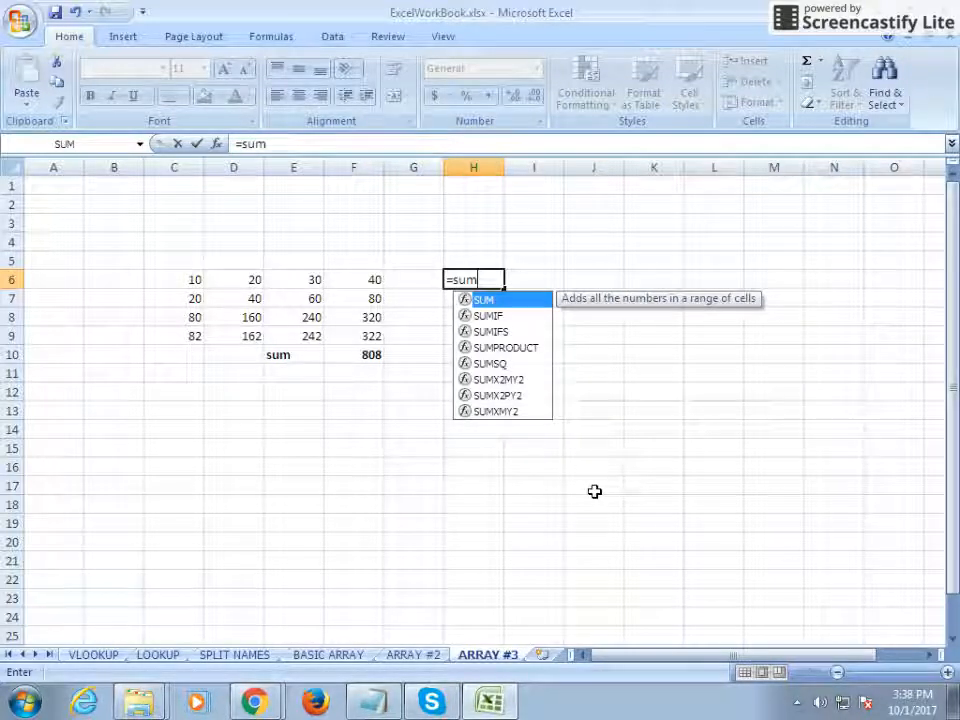
{"action": "type", "text": "("}
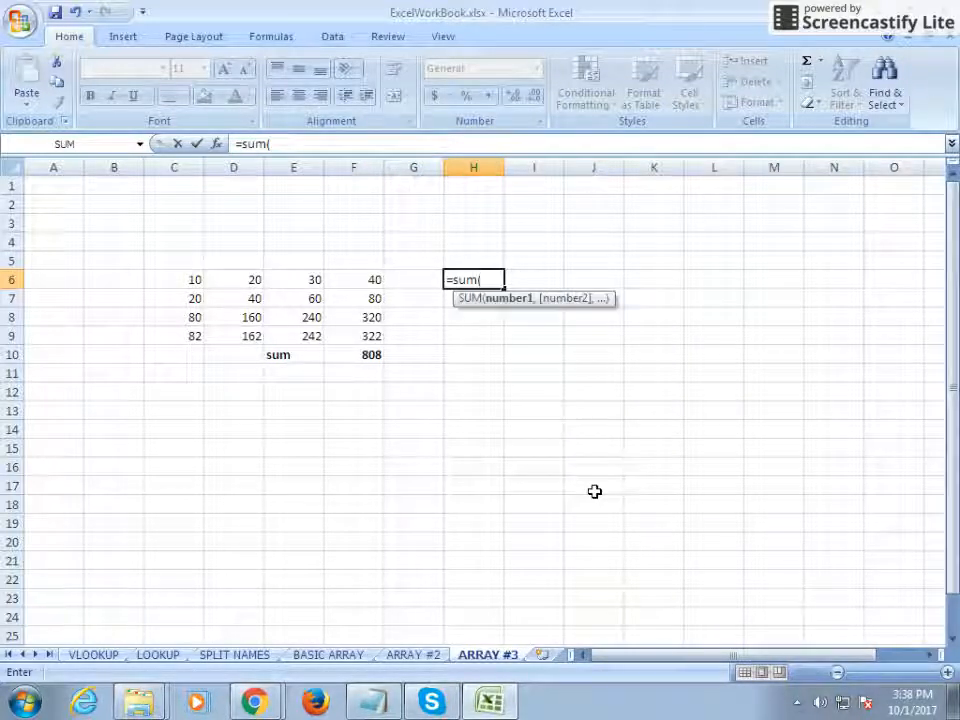
{"action": "left_click", "coordinate": [186, 278]}
{"action": "key", "text": "shift+Right"}
{"action": "key", "text": "shift+Right"}
{"action": "key", "text": "shift+Right"}
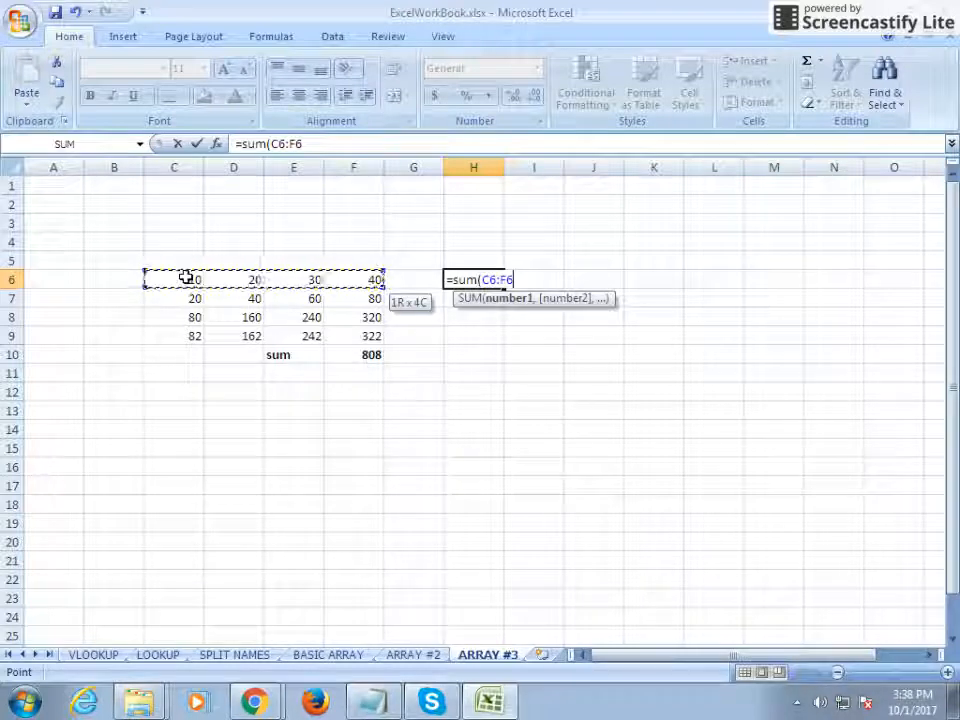
{"action": "type", "text": ")"}
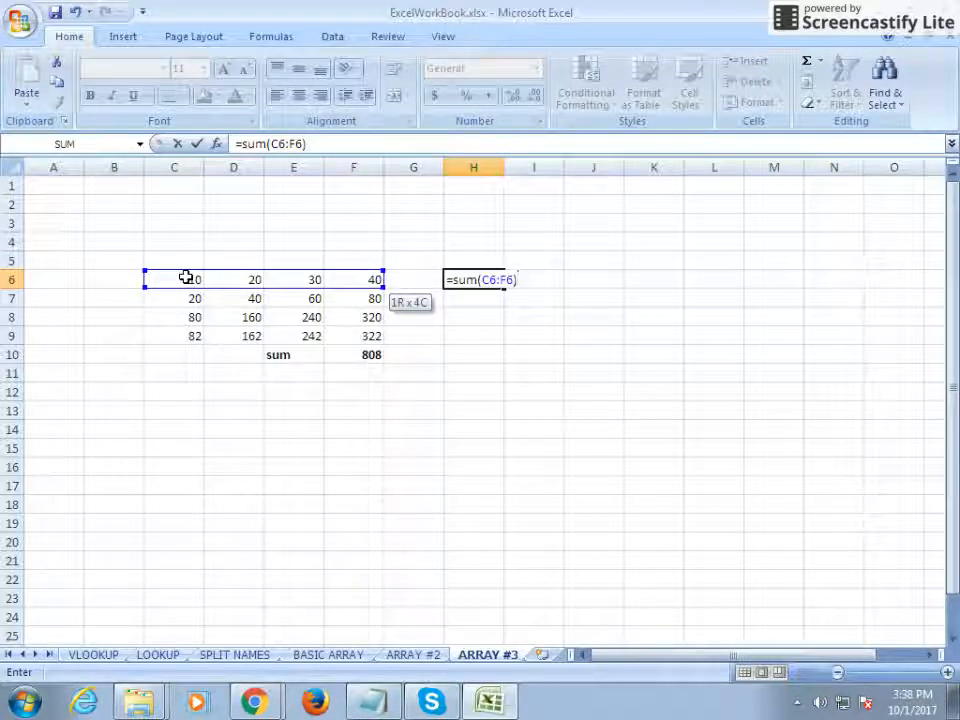
{"action": "type", "text": "*2"}
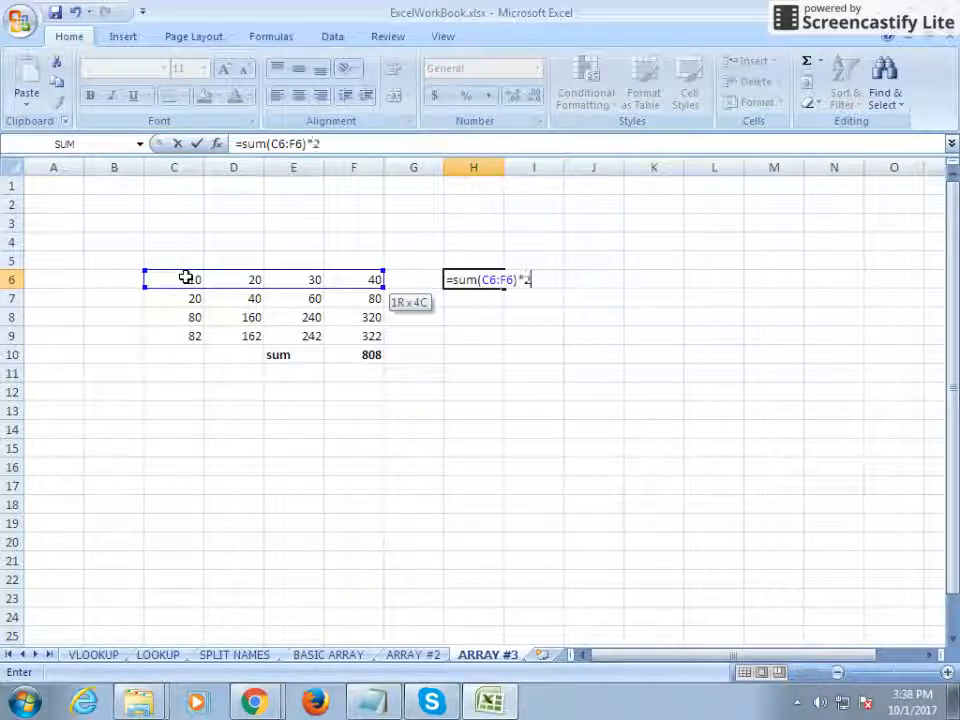
{"action": "type", "text": "*4"}
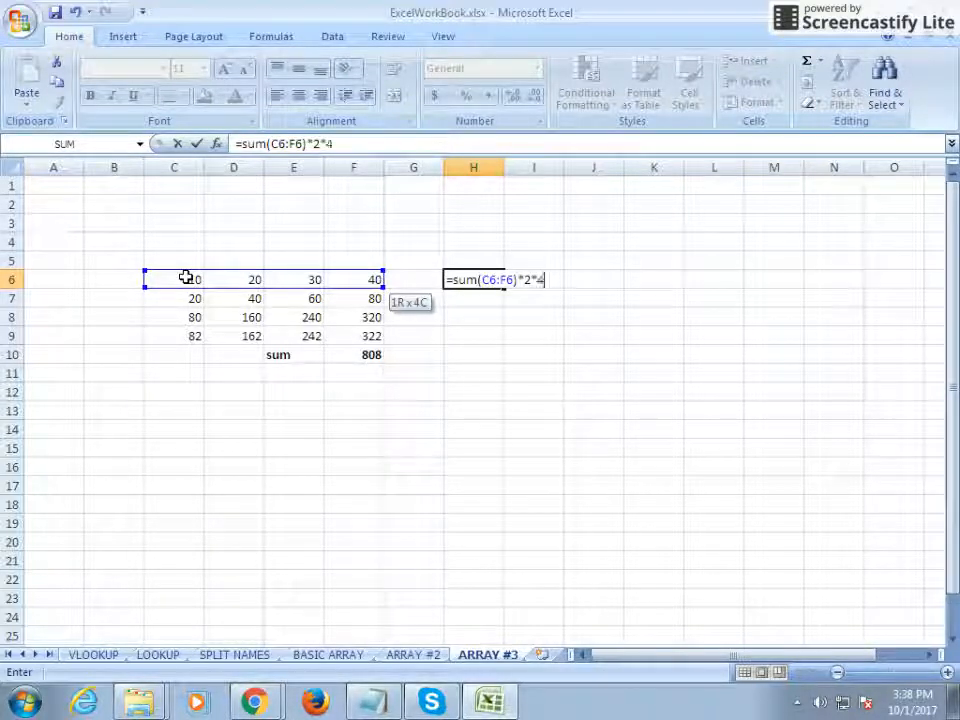
{"action": "type", "text": "+2"}
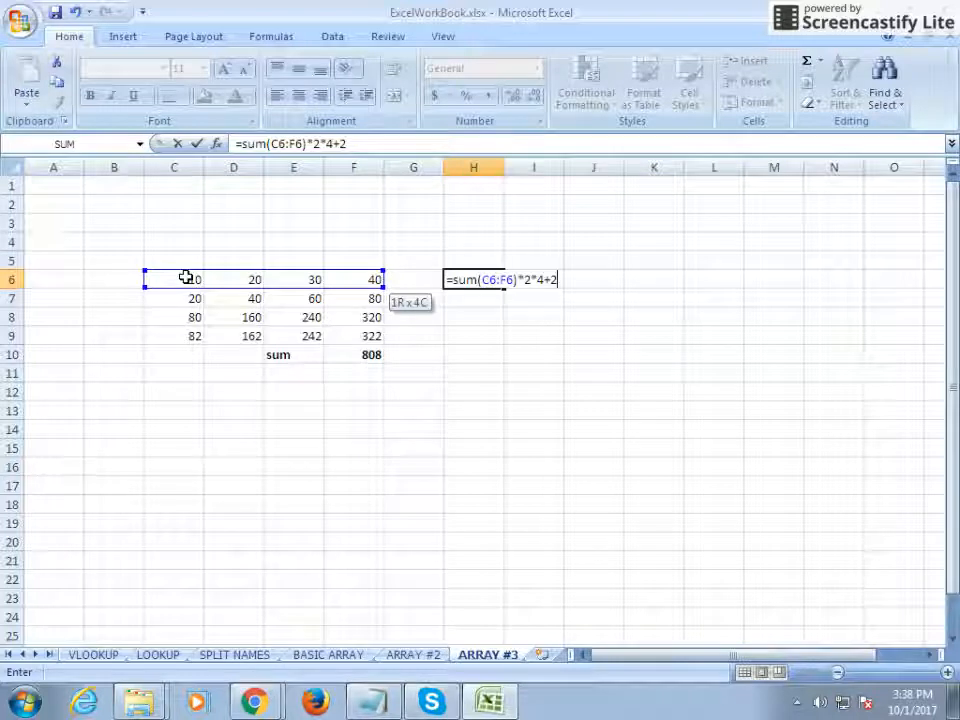
{"action": "key", "text": "ctrl+shift+Return"}
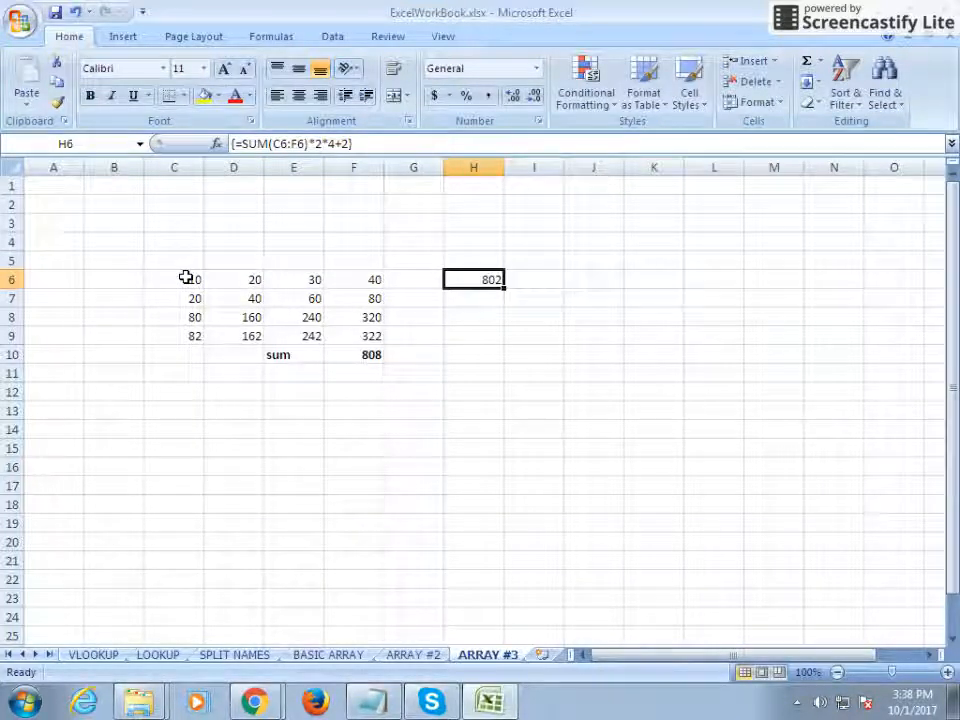
- Edit the formula in H6 so the doubling of C6:F6 is inside the sum, as =SUM((C6:F6)*2)*4+2
{"action": "key", "text": "F2"}
{"action": "key", "text": "Left"}
{"action": "key", "text": "Left"}
{"action": "key", "text": "Left"}
{"action": "key", "text": "Left"}
{"action": "key", "text": "Left"}
{"action": "key", "text": "Left"}
{"action": "key", "text": "Left"}
{"action": "key", "text": "Left"}
{"action": "key", "text": "Left"}
{"action": "key", "text": "Left"}
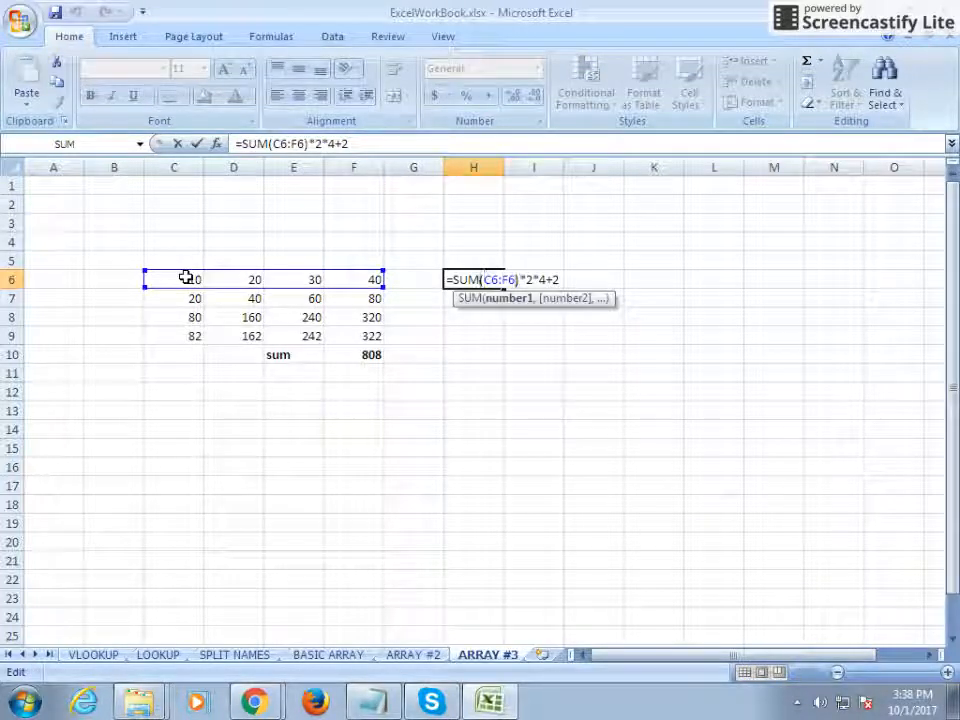
{"action": "key", "text": "Left"}
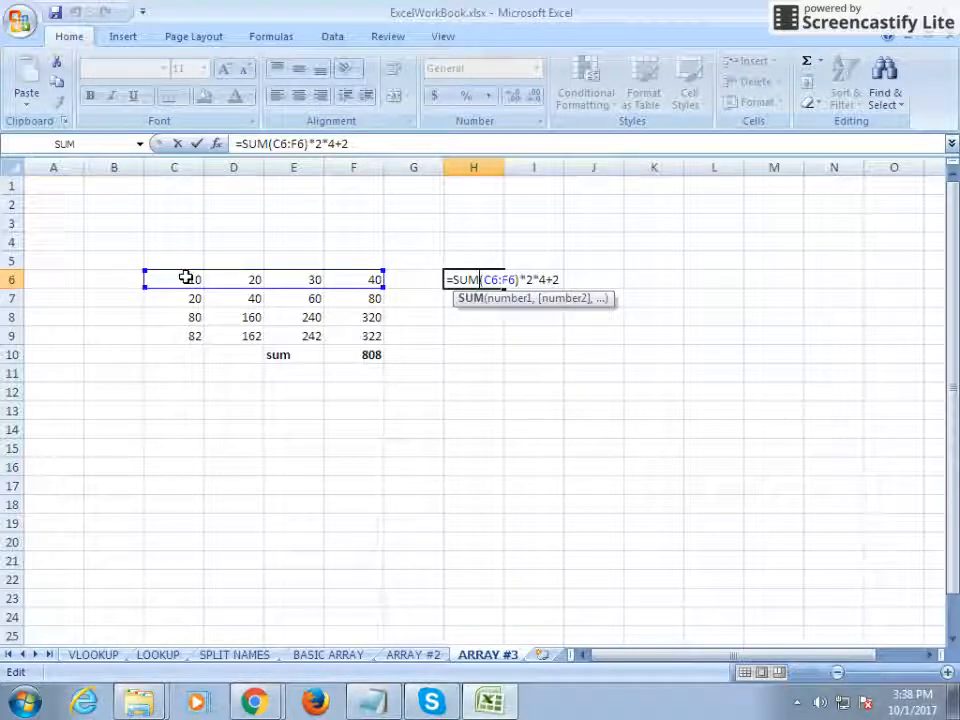
{"action": "type", "text": "("}
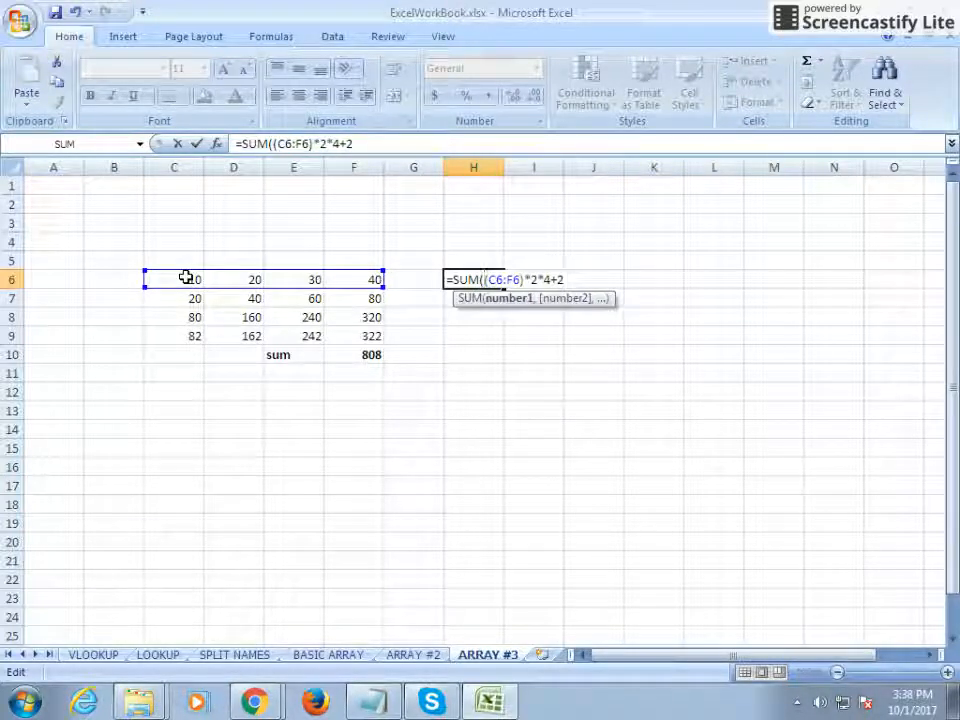
{"action": "key", "text": "Right"}
{"action": "key", "text": "Right"}
{"action": "key", "text": "Right"}
{"action": "type", "text": ")"}
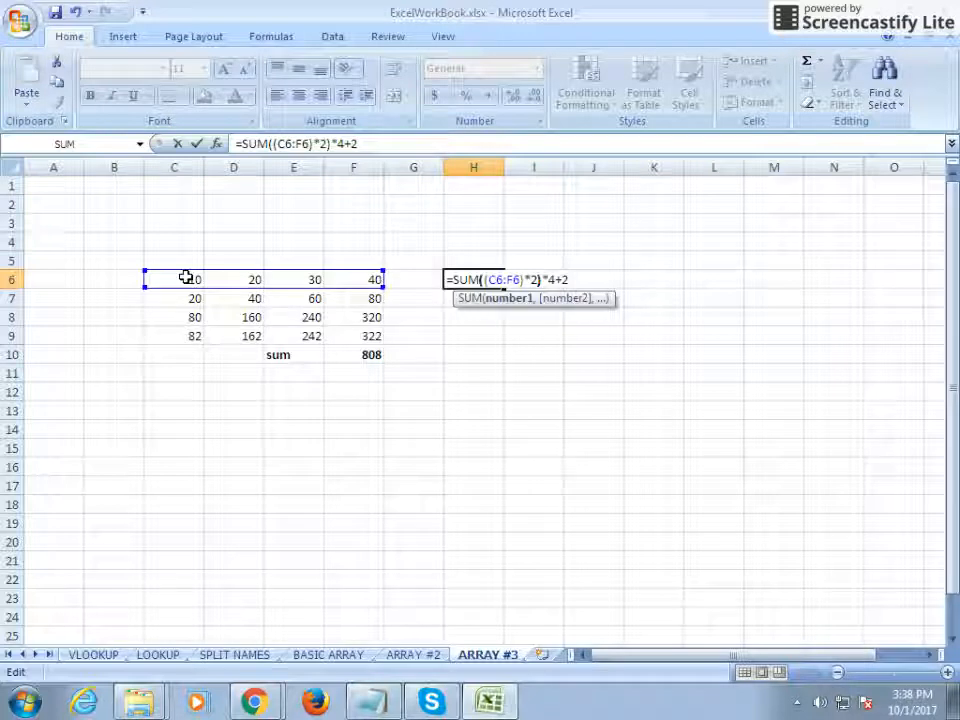
- Enclose the multiplication by 4 inside the sum too, making the H6 formula =SUM(((C6:F6)*2)*4)+2
{"action": "type", "text": "("}
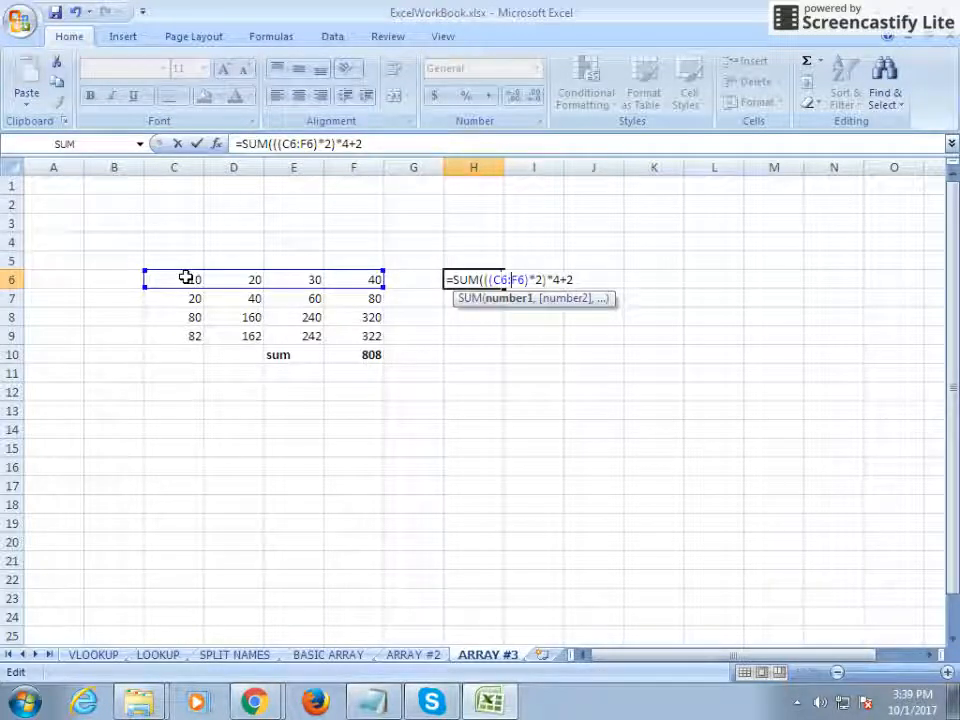
{"action": "key", "text": "Right"}
{"action": "key", "text": "Right"}
{"action": "key", "text": "Right"}
{"action": "key", "text": "Right"}
{"action": "key", "text": "Right"}
{"action": "key", "text": "Right"}
{"action": "key", "text": "Right"}
{"action": "key", "text": "Right"}
{"action": "key", "text": "Right"}
{"action": "key", "text": "Right"}
{"action": "key", "text": "Right"}
{"action": "key", "text": "Right"}
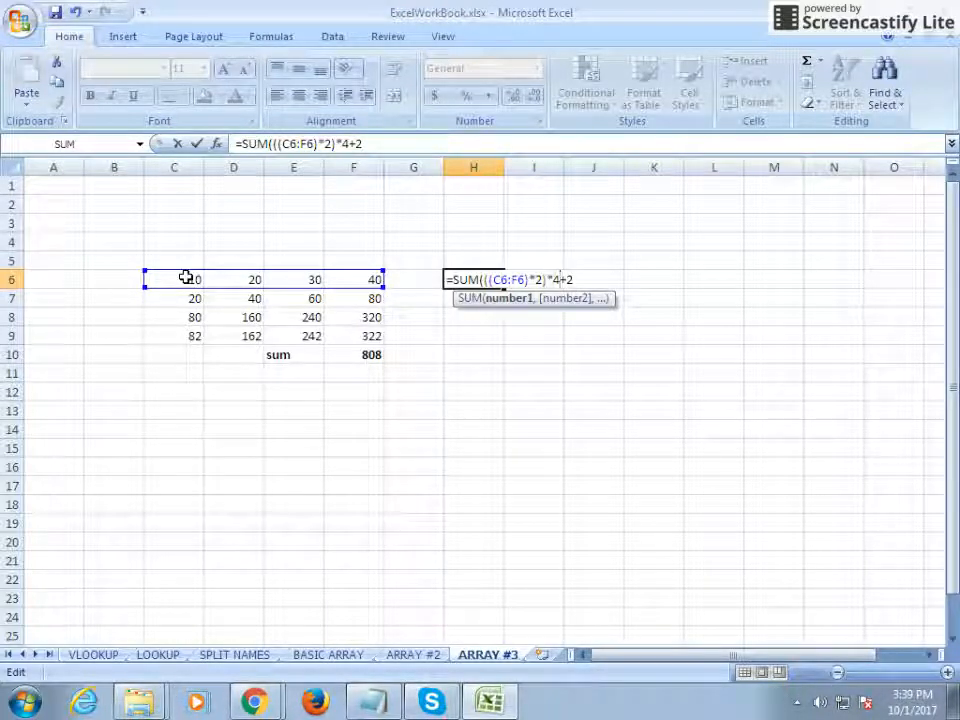
{"action": "type", "text": ")"}
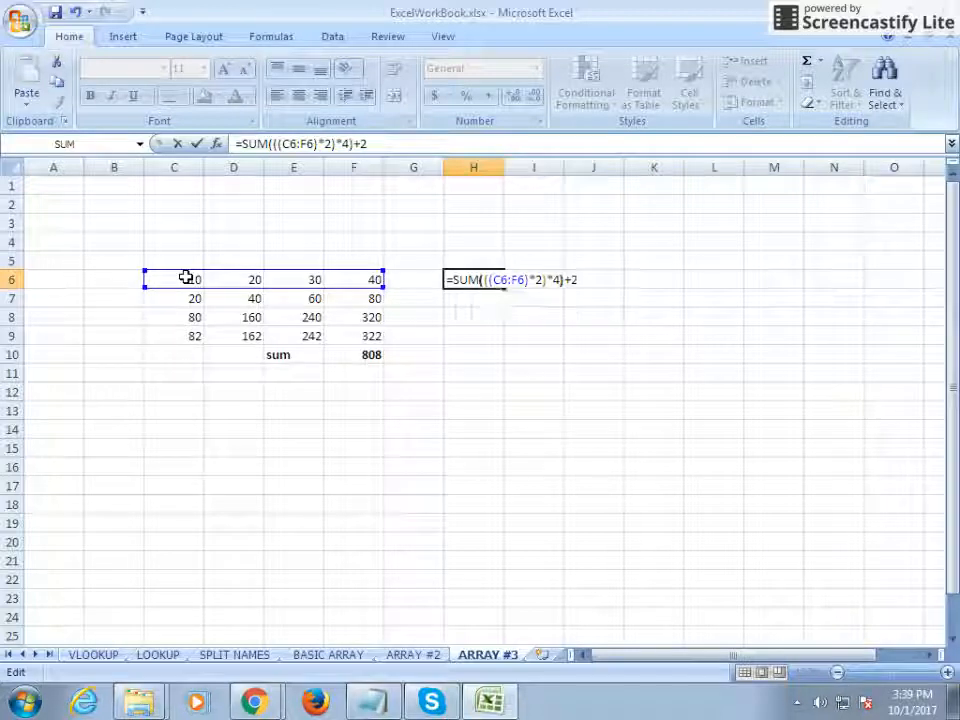
- Enclose the +2 as well, enter =SUM((((C6:F6)*2)*4)+2) as an array formula in H6, and make the cell bold
{"action": "key", "text": "Left"}
{"action": "key", "text": "Left"}
{"action": "key", "text": "Left"}
{"action": "key", "text": "Left"}
{"action": "key", "text": "Left"}
{"action": "key", "text": "Left"}
{"action": "key", "text": "Left"}
{"action": "key", "text": "Left"}
{"action": "key", "text": "Left"}
{"action": "key", "text": "Left"}
{"action": "key", "text": "Left"}
{"action": "key", "text": "Left"}
{"action": "key", "text": "Left"}
{"action": "type", "text": "("}
{"action": "key", "text": "Right"}
{"action": "key", "text": "Right"}
{"action": "key", "text": "Right"}
{"action": "key", "text": "Right"}
{"action": "key", "text": "Right"}
{"action": "key", "text": "Right"}
{"action": "key", "text": "Right"}
{"action": "key", "text": "Right"}
{"action": "key", "text": "Right"}
{"action": "key", "text": "Right"}
{"action": "key", "text": "Right"}
{"action": "key", "text": "Right"}
{"action": "key", "text": "Right"}
{"action": "key", "text": "Right"}
{"action": "key", "text": "Right"}
{"action": "key", "text": "Right"}
{"action": "key", "text": "Right"}
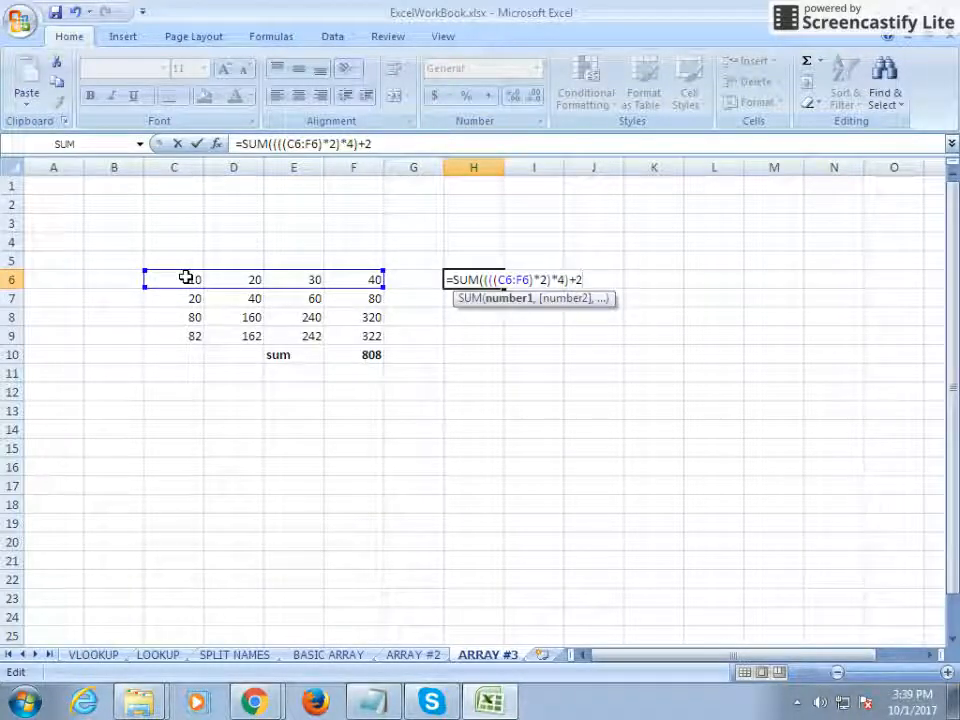
{"action": "type", "text": ")"}
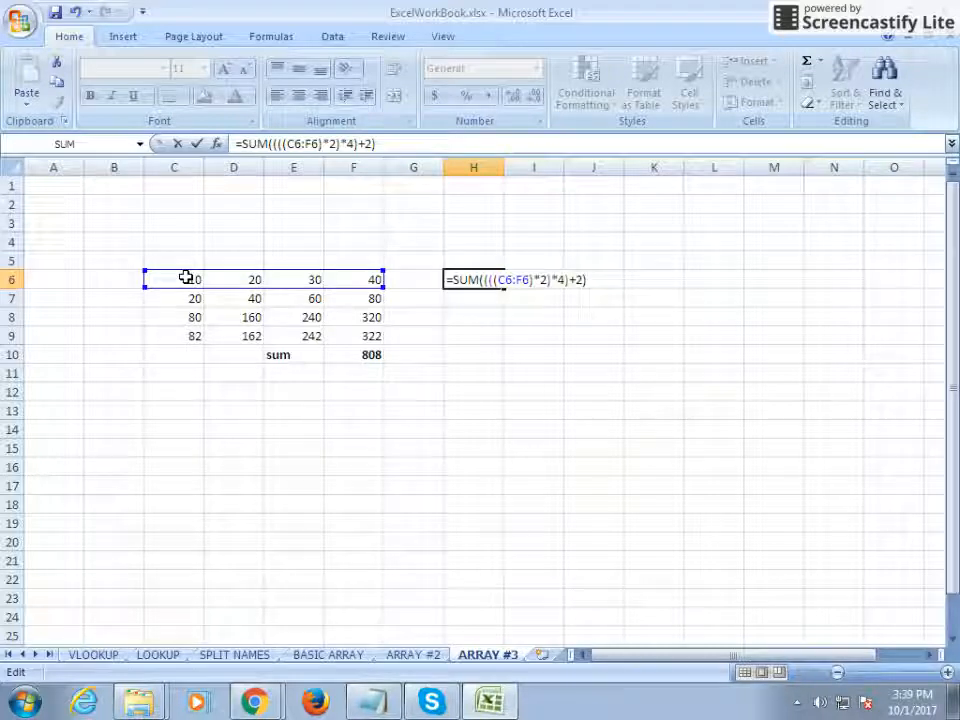
{"action": "key", "text": "ctrl+shift+Return"}
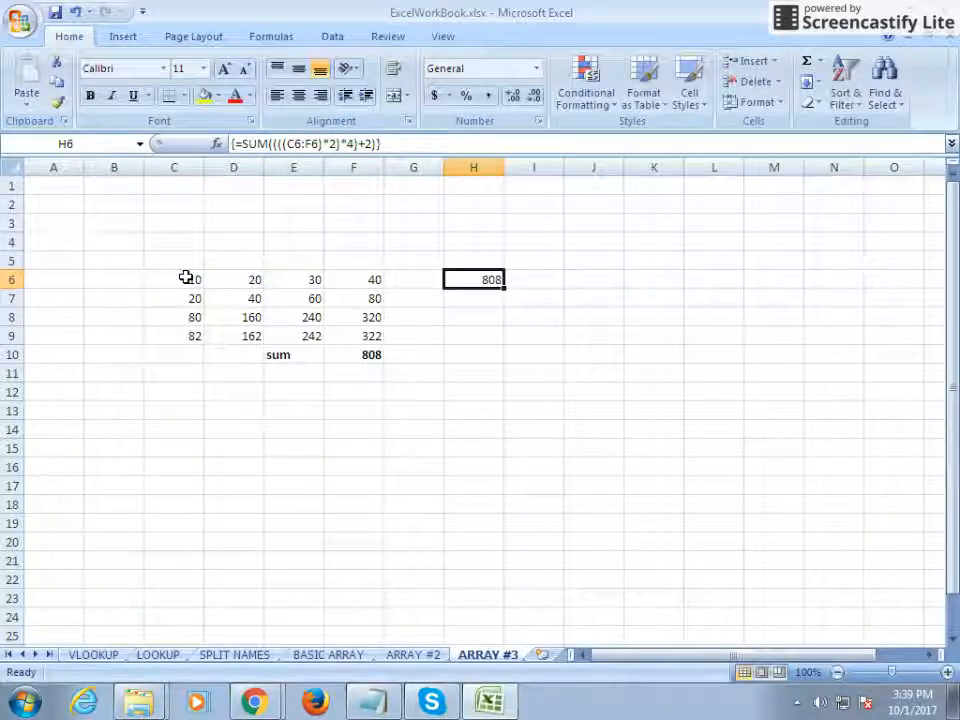
{"action": "key", "text": "ctrl+b"}
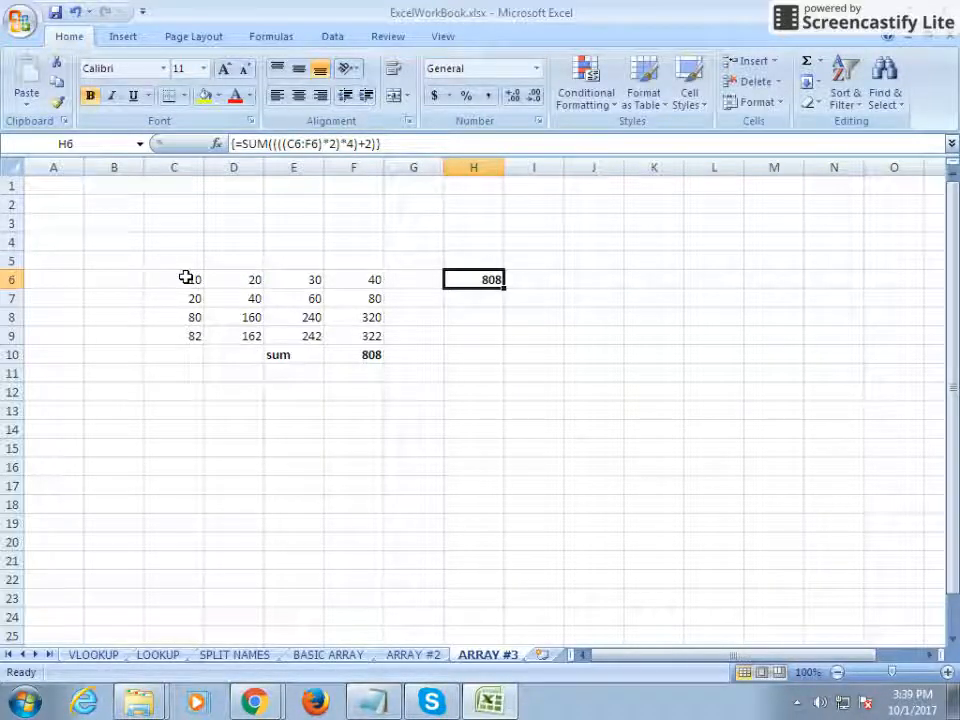
- Examine the nested parentheses of the formula in H6, highlighting the (C6:F6)*2 part
{"action": "key", "text": "F2"}
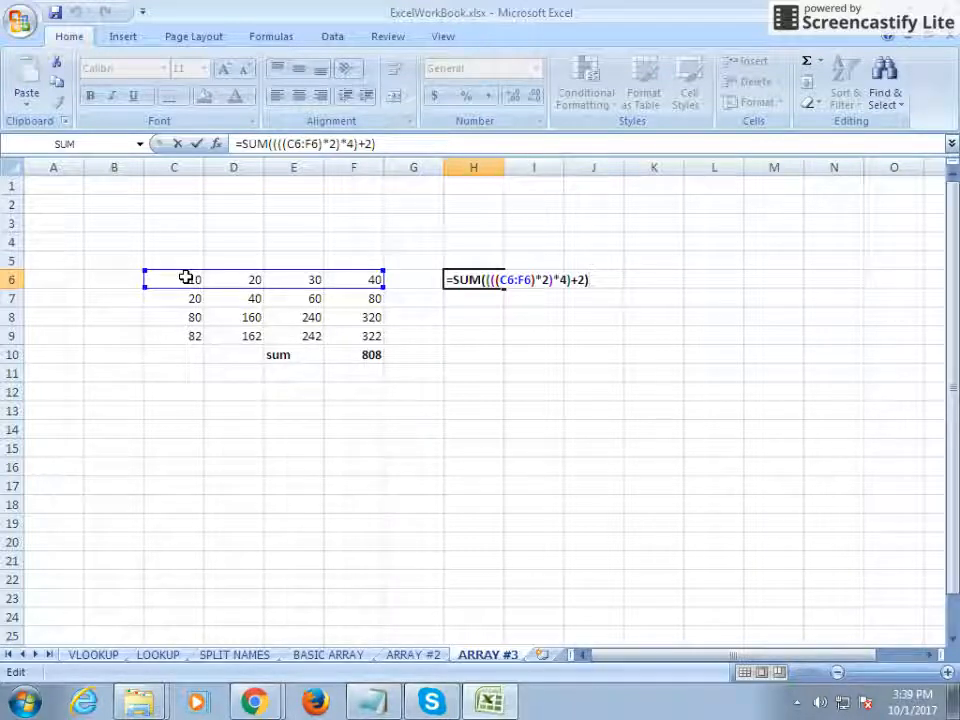
{"action": "key", "text": "Left"}
{"action": "key", "text": "Left"}
{"action": "key", "text": "Left"}
{"action": "key", "text": "Left"}
{"action": "key", "text": "Left"}
{"action": "key", "text": "Left"}
{"action": "key", "text": "Left"}
{"action": "key", "text": "Left"}
{"action": "key", "text": "Left"}
{"action": "key", "text": "Left"}
{"action": "key", "text": "Left"}
{"action": "key", "text": "Left"}
{"action": "key", "text": "Left"}
{"action": "key", "text": "Left"}
{"action": "key", "text": "Left"}
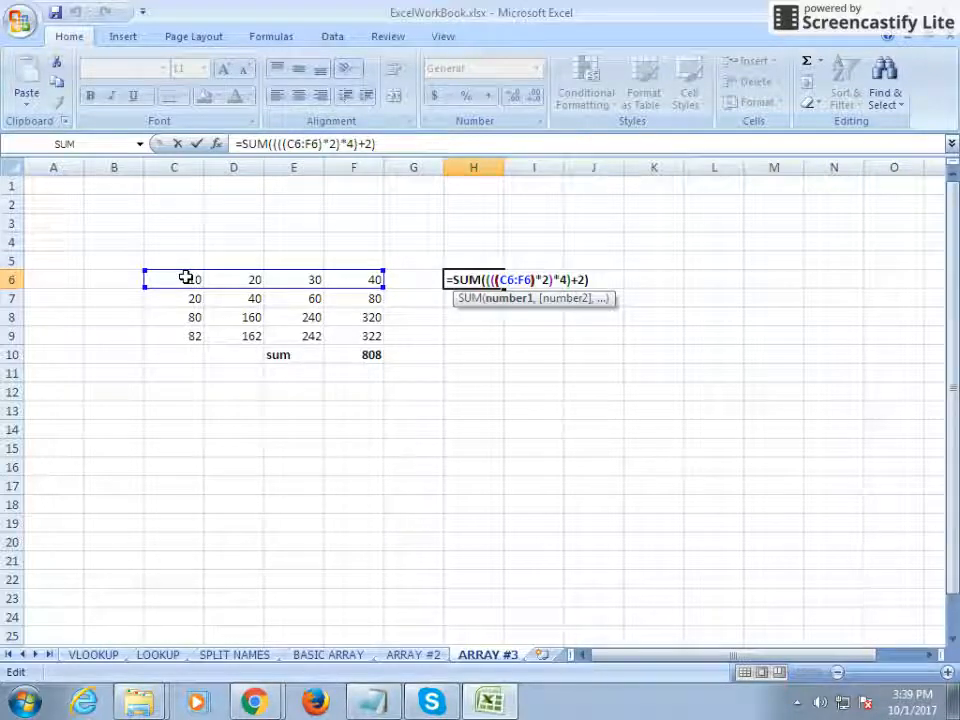
{"action": "key", "text": "Left"}
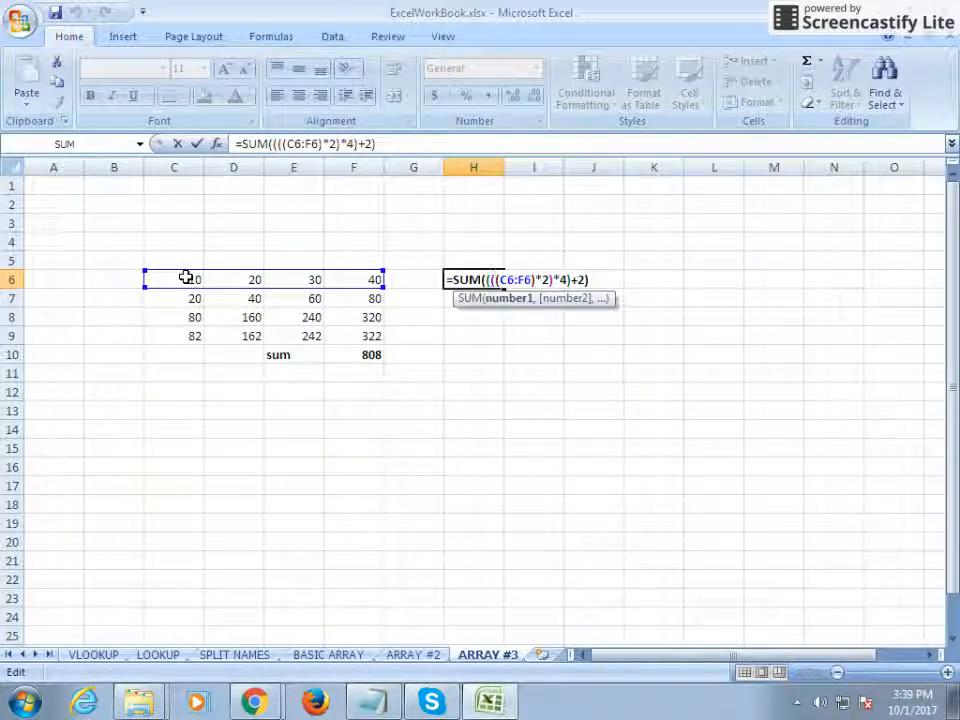
{"action": "key", "text": "shift+Right"}
{"action": "key", "text": "shift+Right"}
{"action": "key", "text": "shift+Right"}
{"action": "key", "text": "shift+Right"}
{"action": "key", "text": "shift+Right"}
{"action": "key", "text": "shift+Right"}
{"action": "key", "text": "shift+Right"}
{"action": "key", "text": "shift+Right"}
{"action": "key", "text": "shift+Right"}
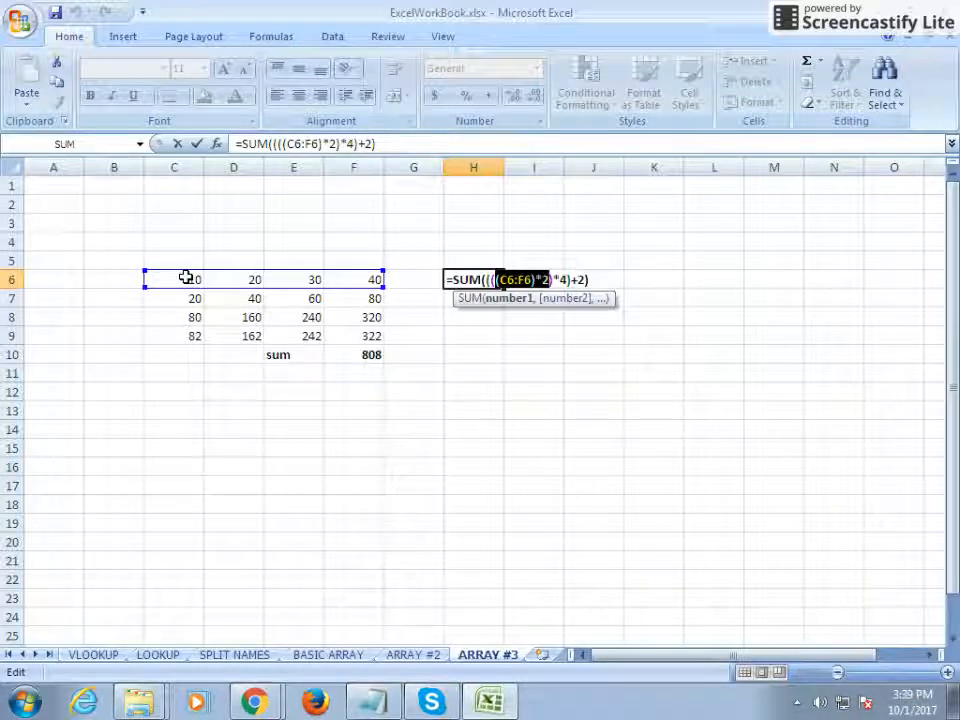
{"action": "key", "text": "Right"}
{"action": "key", "text": "Right"}
{"action": "key", "text": "Right"}
{"action": "key", "text": "Right"}
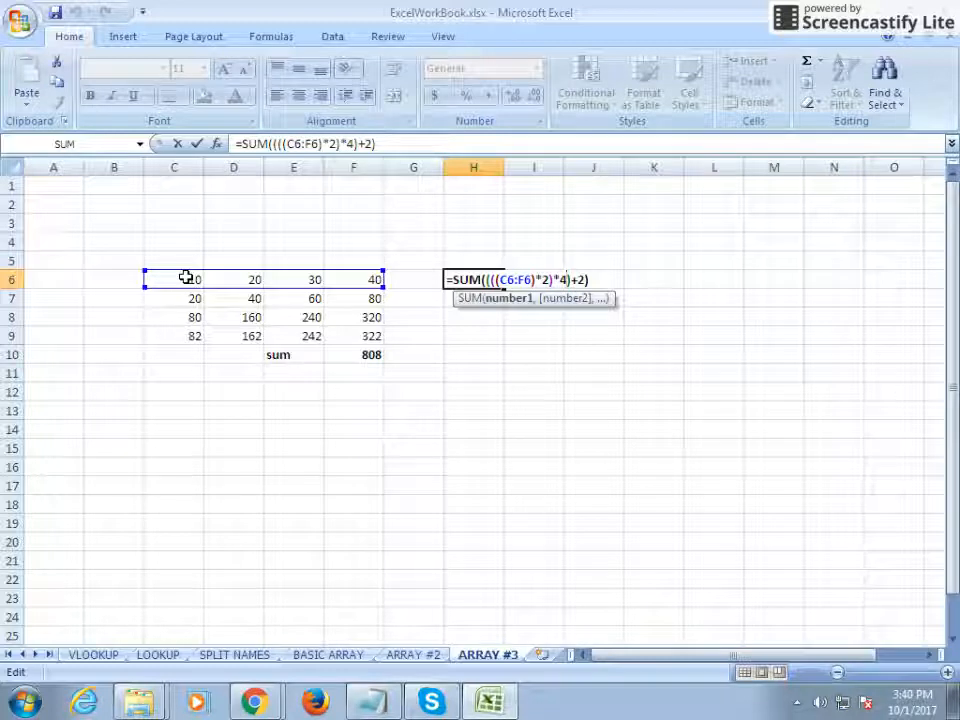
{"action": "key", "text": "Return"}
- Re-enter the formula in H6 as an array formula
{"action": "key", "text": "Up"}
{"action": "key", "text": "F2"}
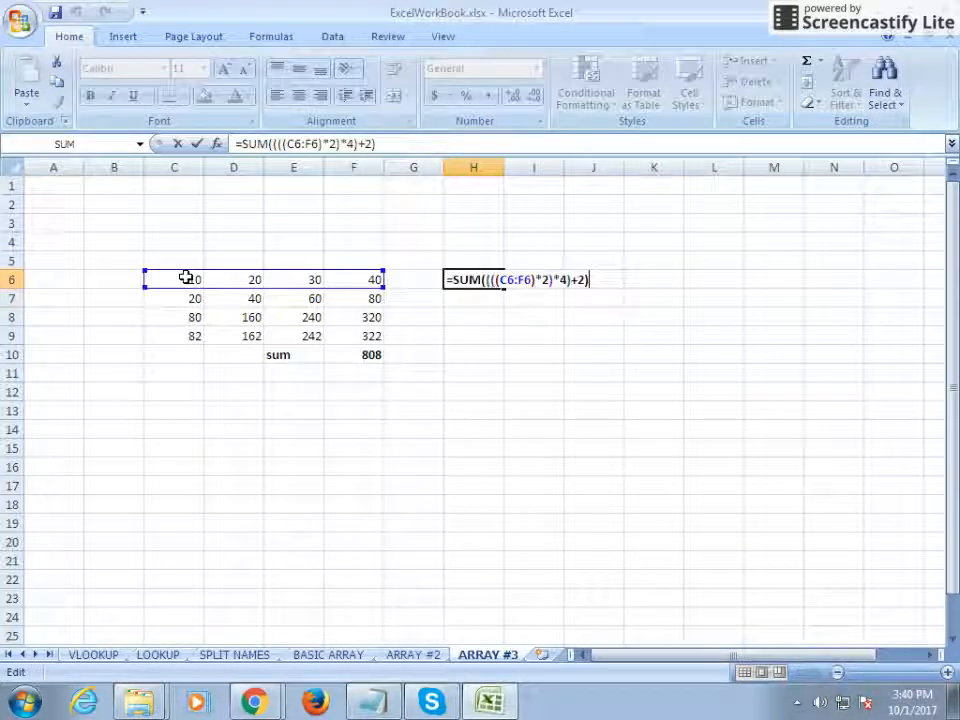
{"action": "key", "text": "ctrl+shift+Return"}
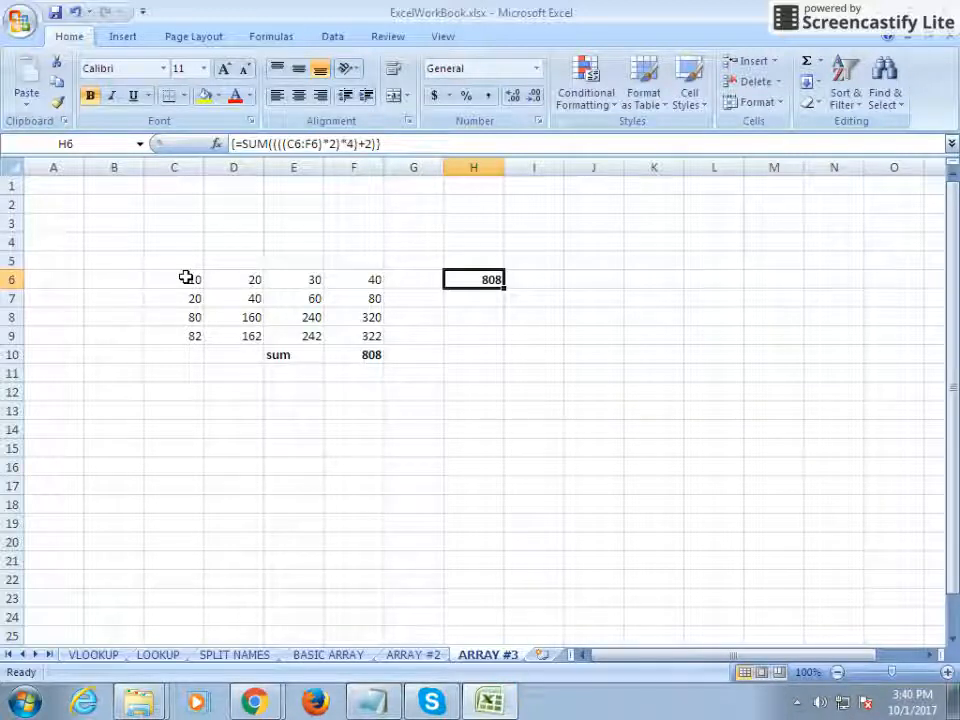
- Evaluate the array formula in H6 step by step through to its final result, and close the evaluation
{"action": "left_click", "coordinate": [280, 40]}
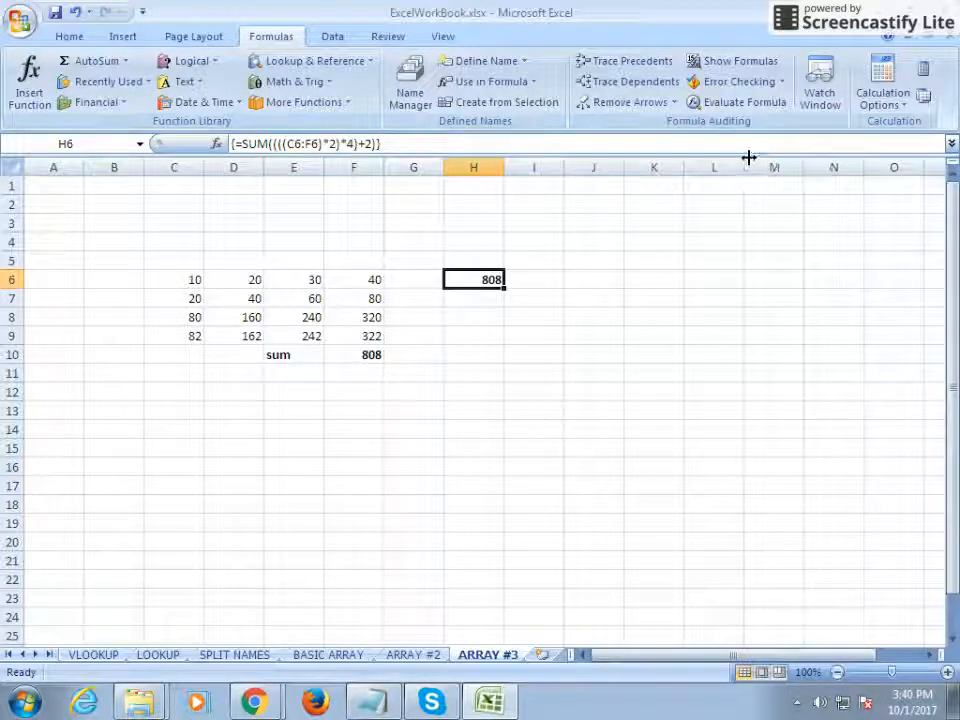
{"action": "left_click", "coordinate": [730, 106]}
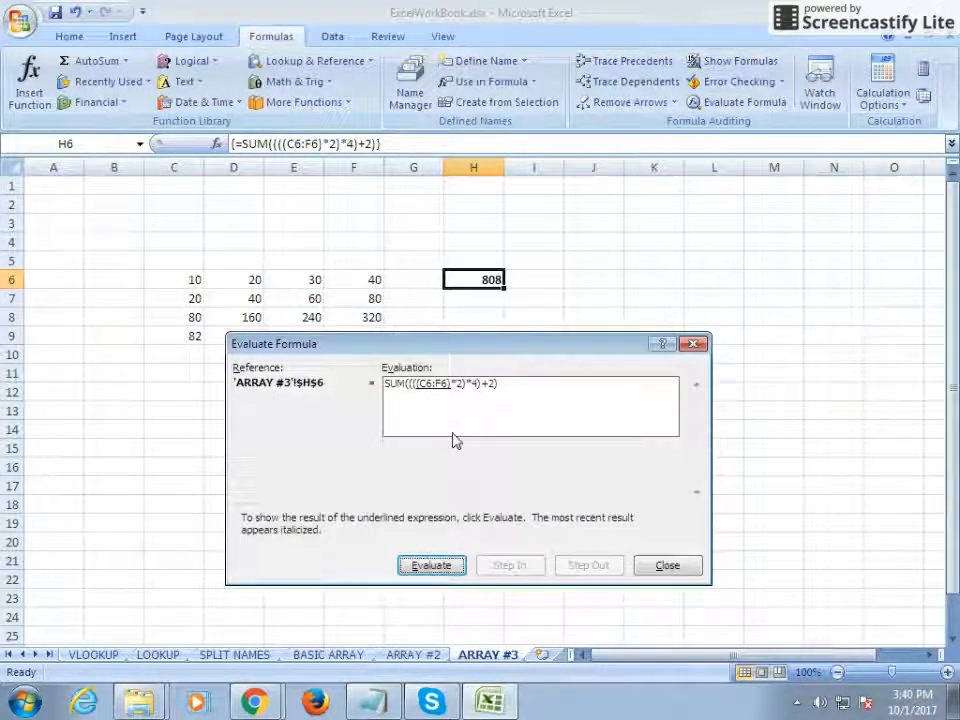
{"action": "left_click", "coordinate": [451, 567]}
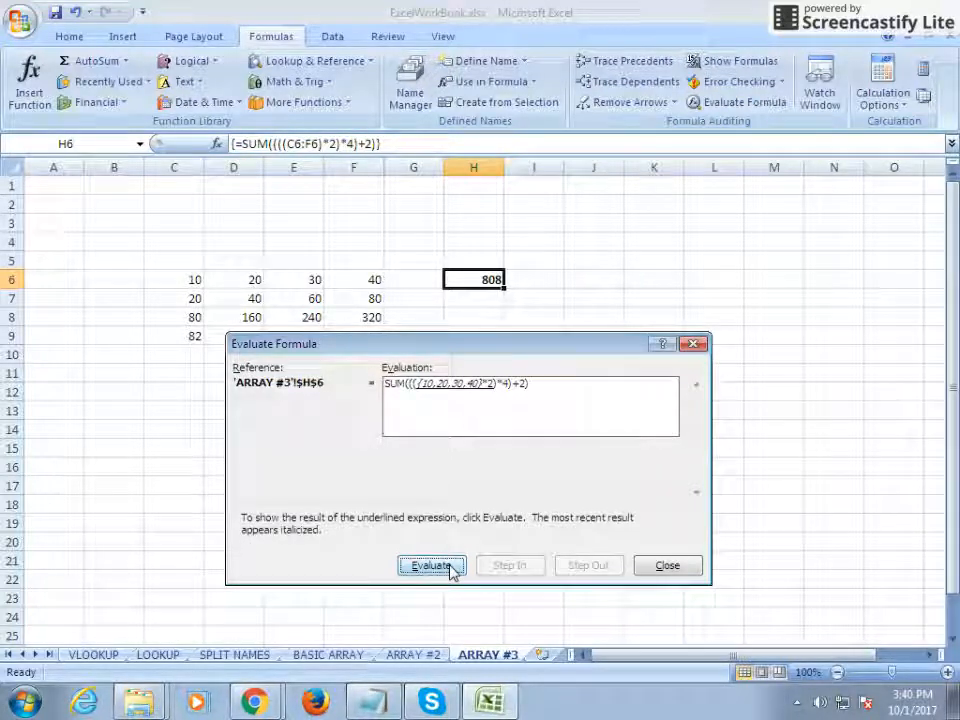
{"action": "left_click", "coordinate": [451, 570]}
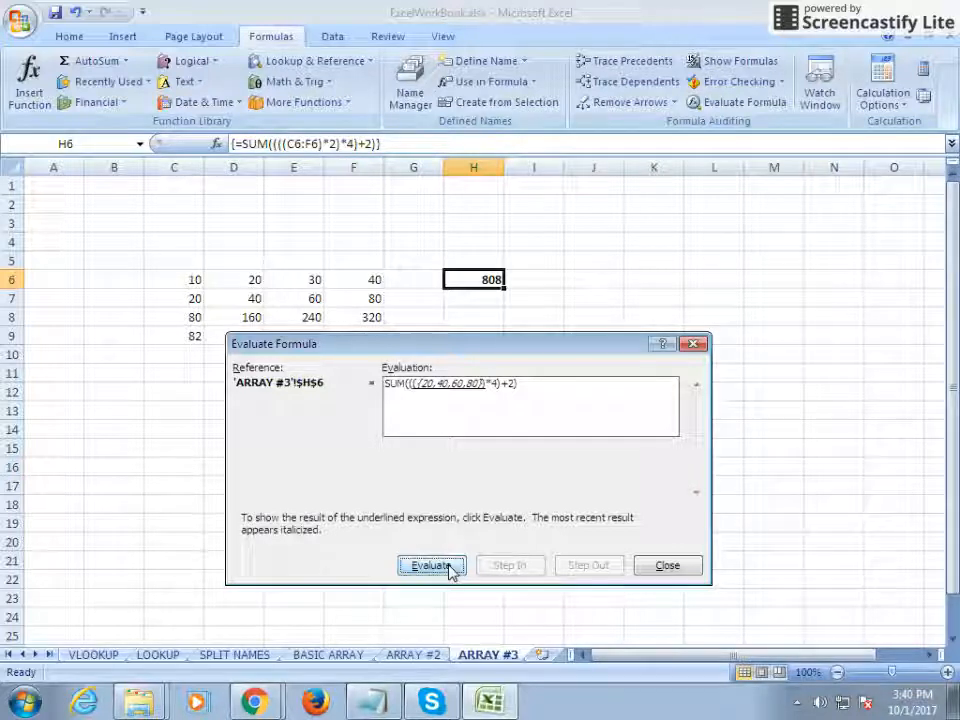
{"action": "left_click", "coordinate": [450, 566]}
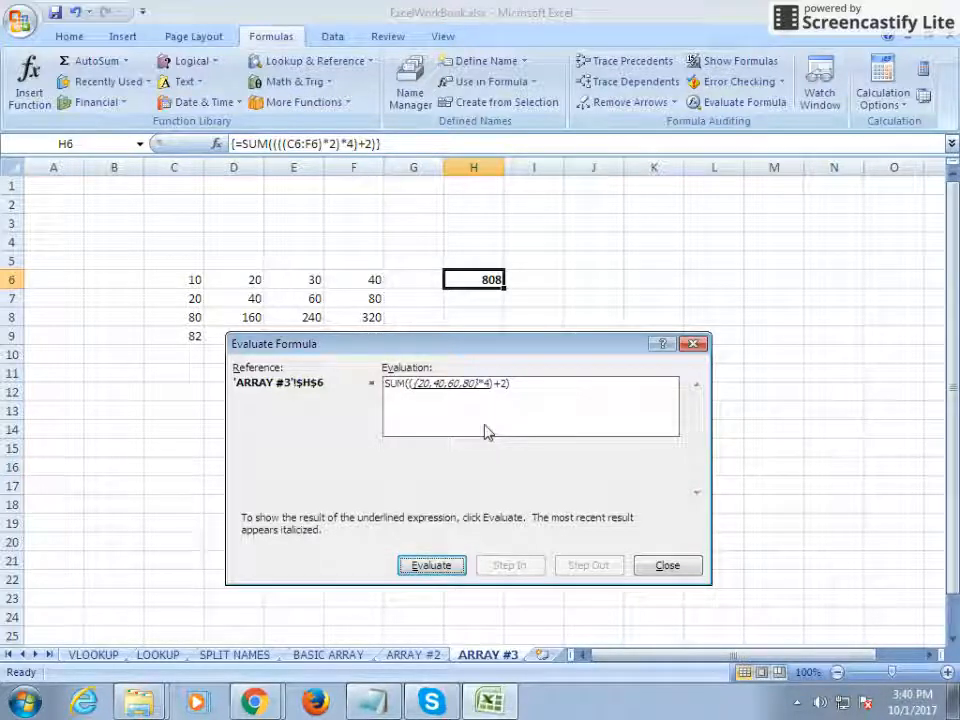
{"action": "left_click", "coordinate": [460, 574]}
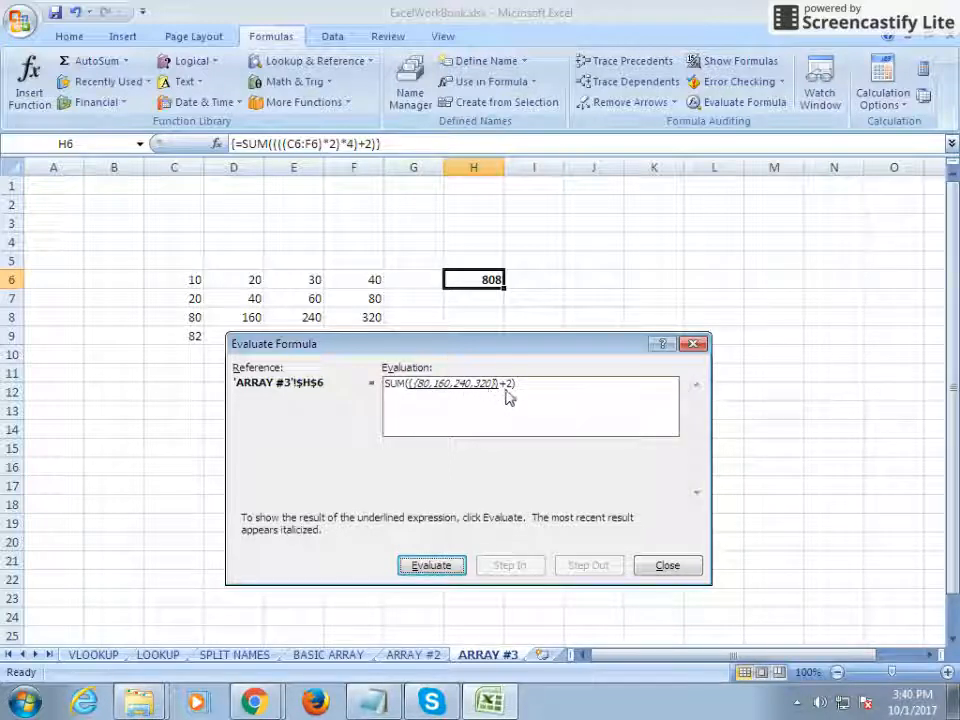
{"action": "left_click", "coordinate": [432, 566]}
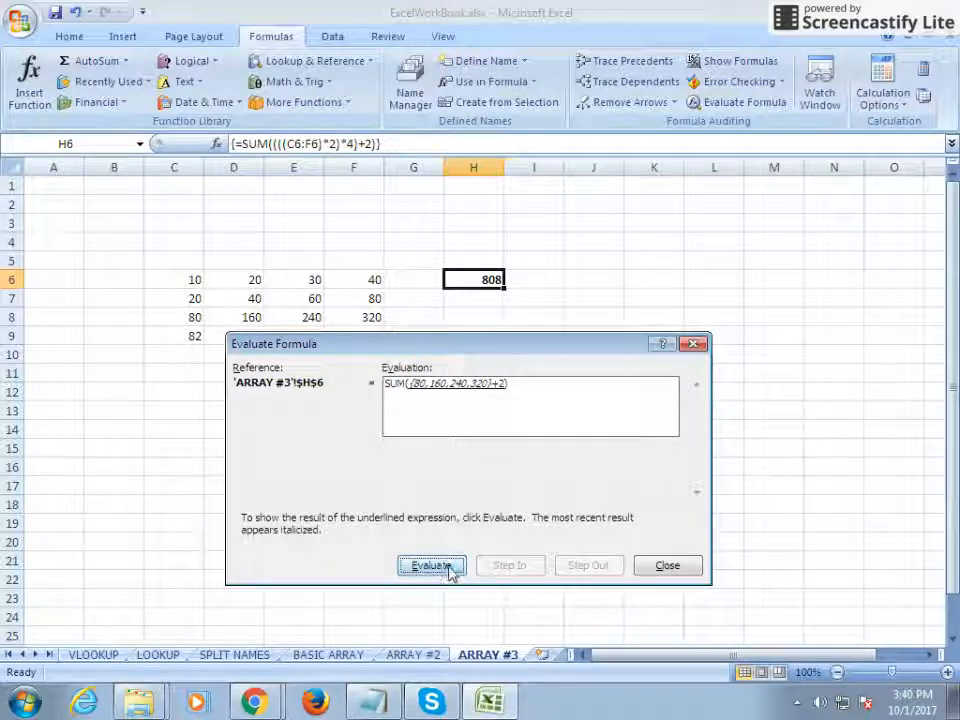
{"action": "left_click", "coordinate": [440, 567]}
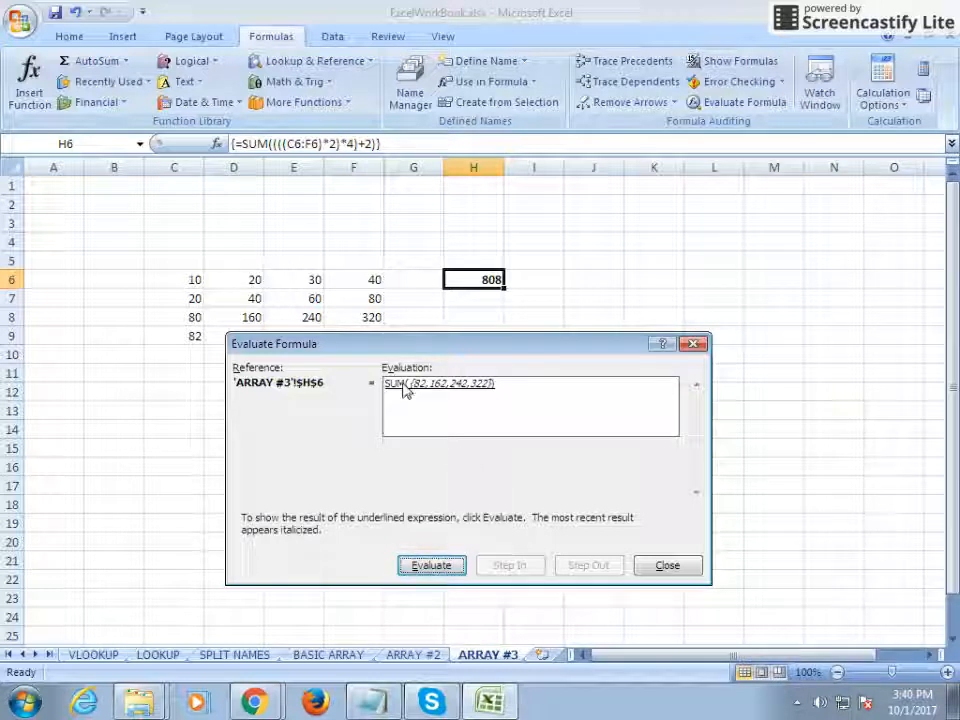
{"action": "left_click", "coordinate": [432, 566]}
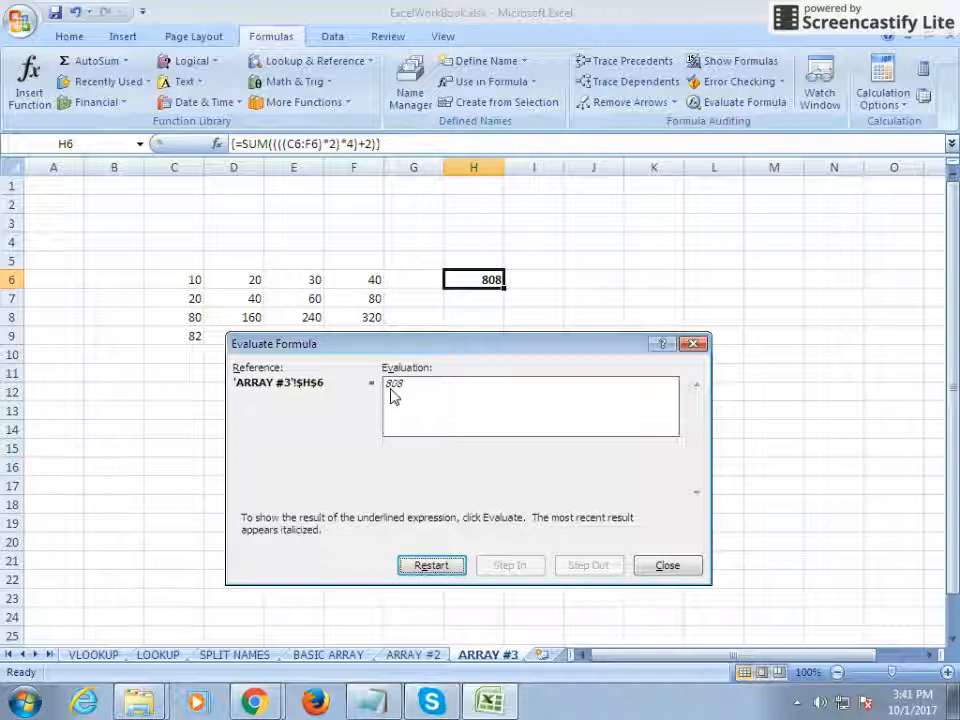
{"action": "left_click", "coordinate": [667, 565]}
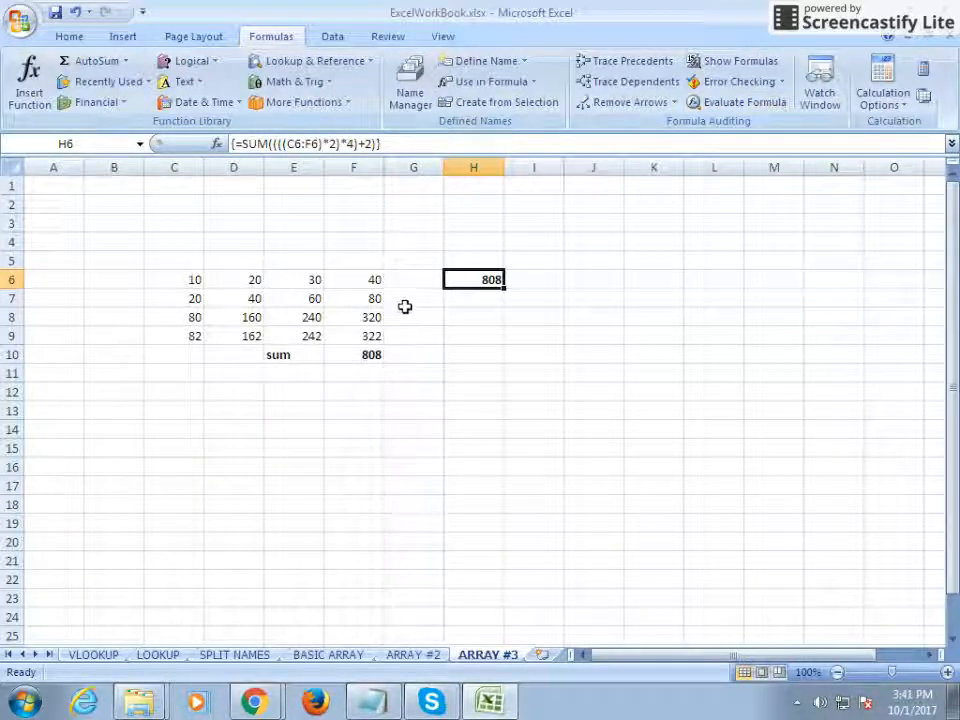
- Enter the label "sum" in cell G6 beside the array result, and make it bold and centred
{"action": "left_click", "coordinate": [422, 279]}
{"action": "type", "text": "sum"}
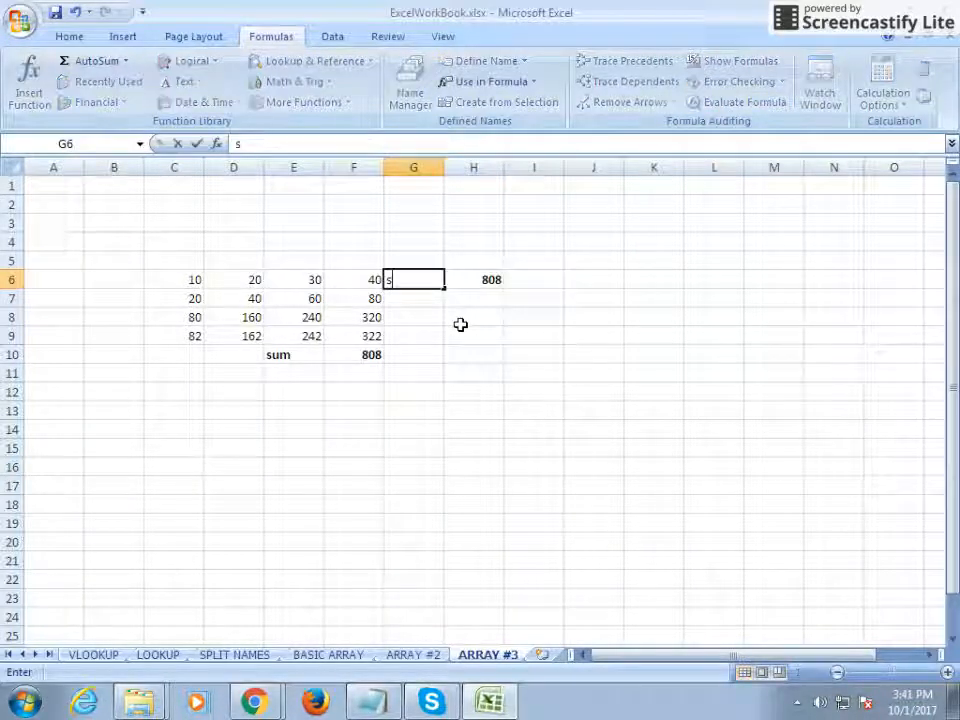
{"action": "key", "text": "Return"}
{"action": "key", "text": "Up"}
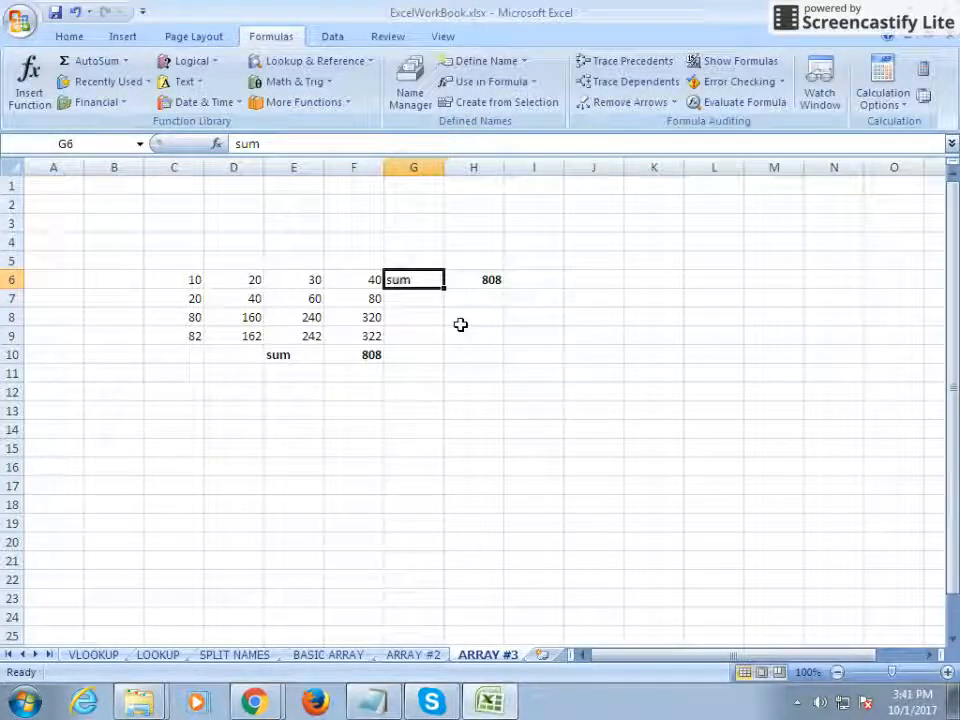
{"action": "left_click", "coordinate": [69, 38]}
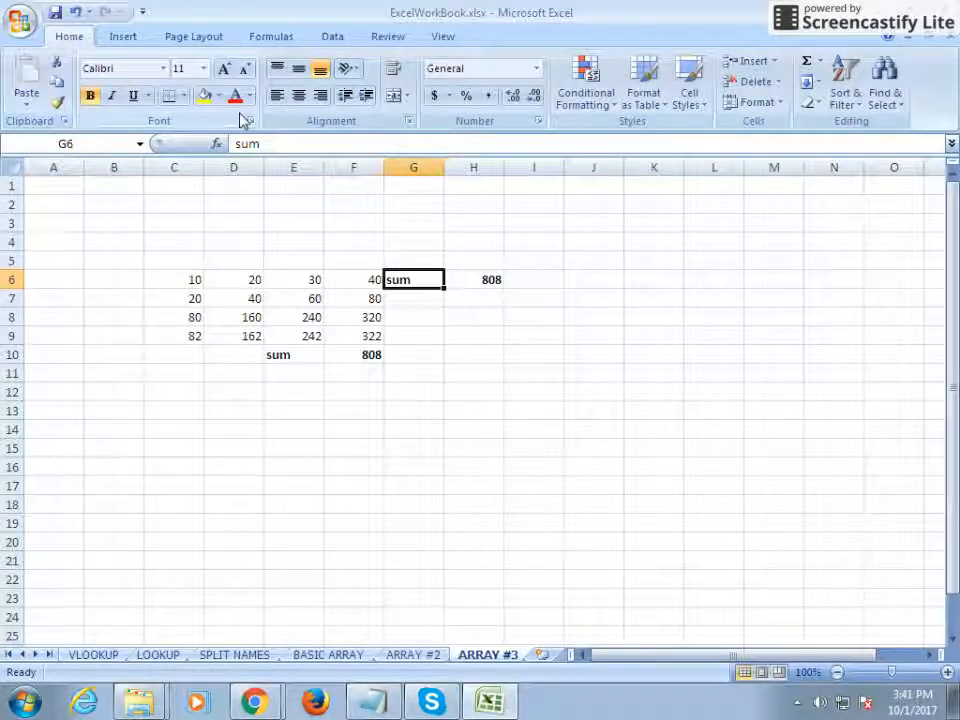
{"action": "left_click", "coordinate": [305, 95]}
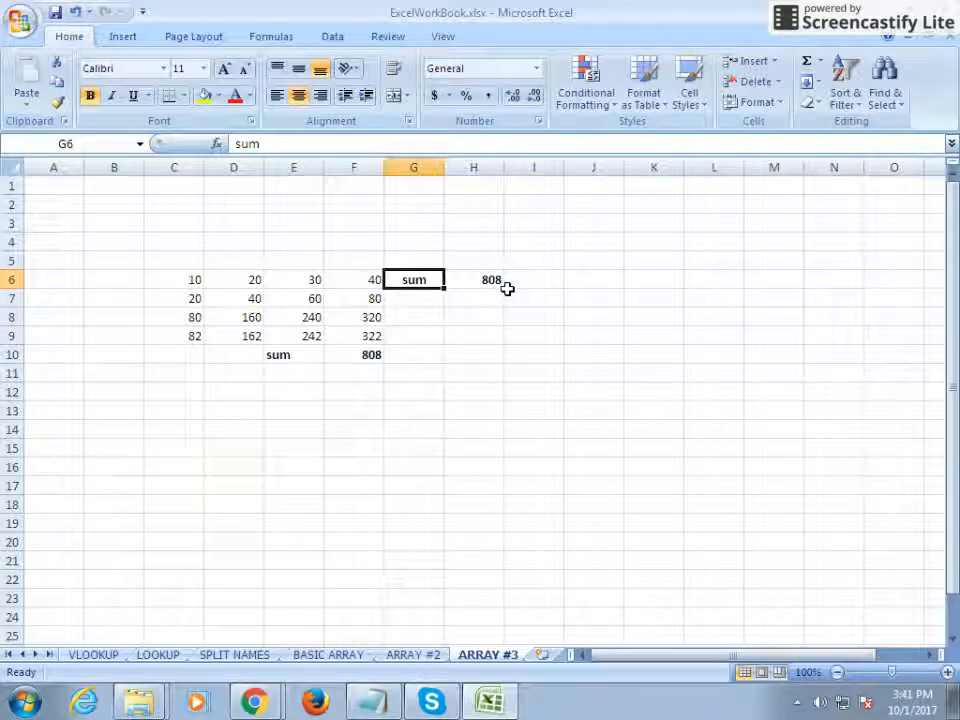
- Highlight the intermediate calculation rows C7:F9
{"action": "left_click", "coordinate": [306, 297]}
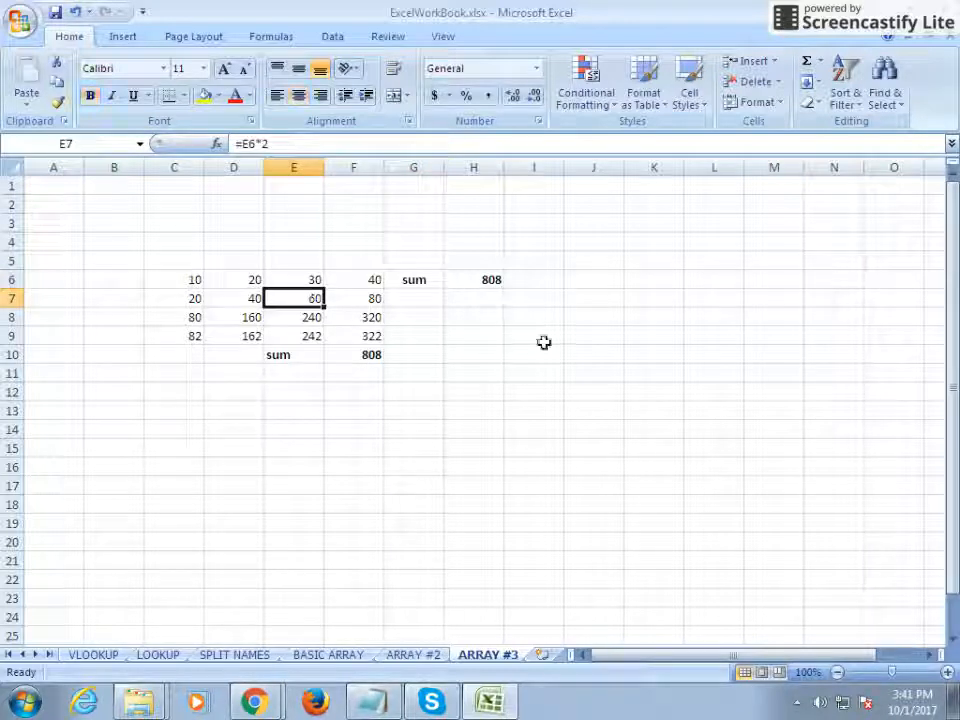
{"action": "key", "text": "Left"}
{"action": "key", "text": "Left"}
{"action": "key", "text": "shift+Right"}
{"action": "key", "text": "shift+Right"}
{"action": "key", "text": "shift+Right"}
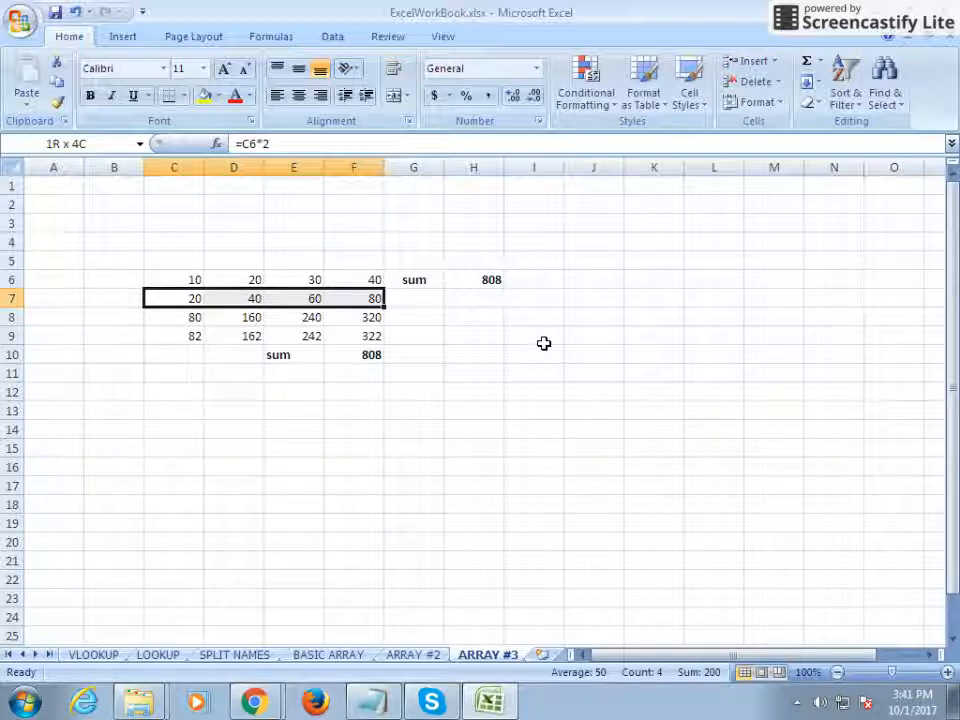
{"action": "key", "text": "shift+Down"}
{"action": "key", "text": "shift+Down"}
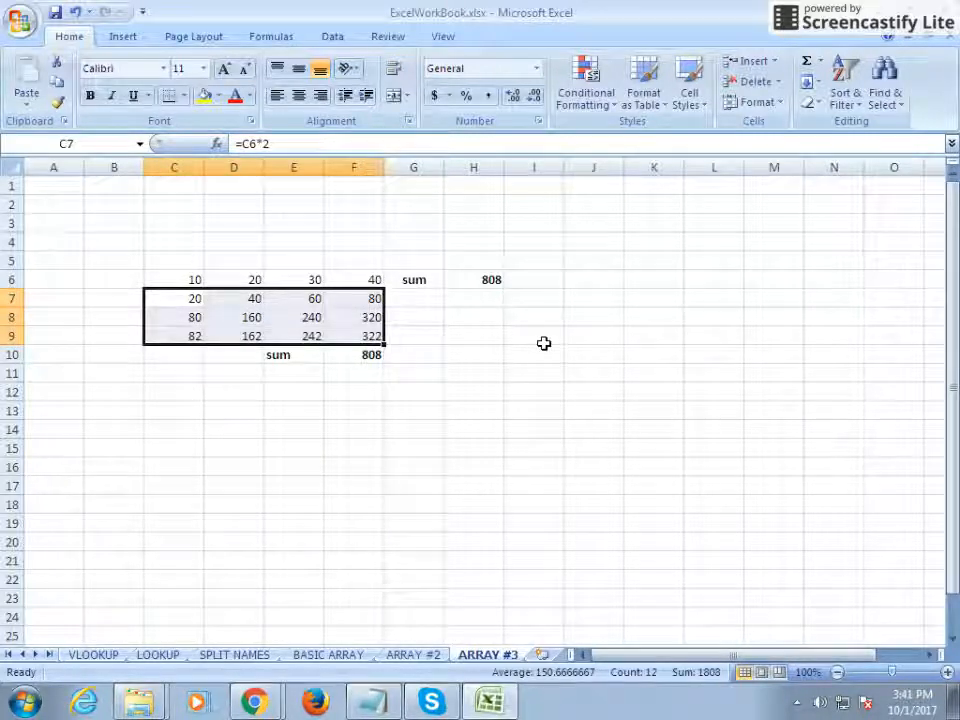
- Review the formula in H6 and confirm it again as an array formula
{"action": "key", "text": "Up"}
{"action": "key", "text": "Right"}
{"action": "key", "text": "Right"}
{"action": "key", "text": "Right"}
{"action": "key", "text": "Right"}
{"action": "key", "text": "Right"}
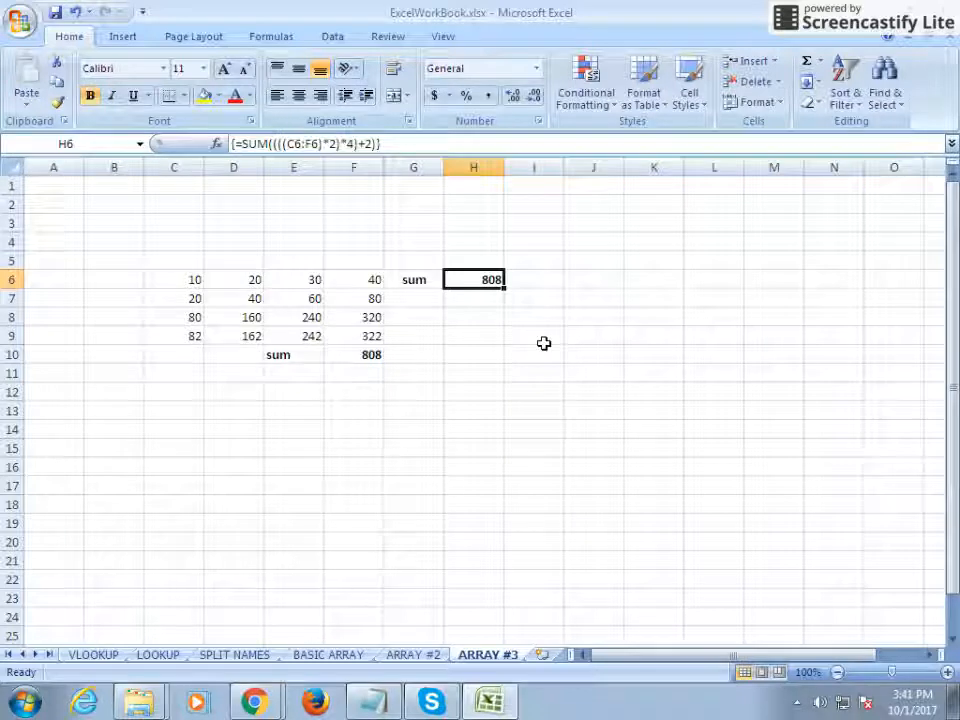
{"action": "key", "text": "F2"}
{"action": "key", "text": "ctrl+shift+Return"}
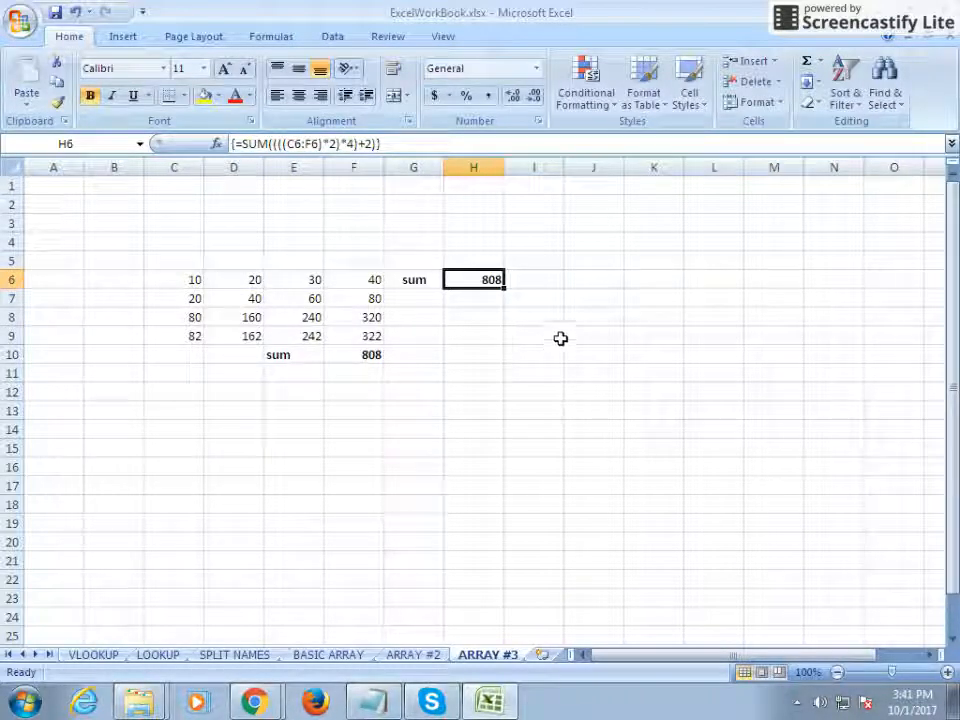
{"action": "mouse_move", "coordinate": [270, 690]}
{"action": "left_click", "coordinate": [293, 657]}
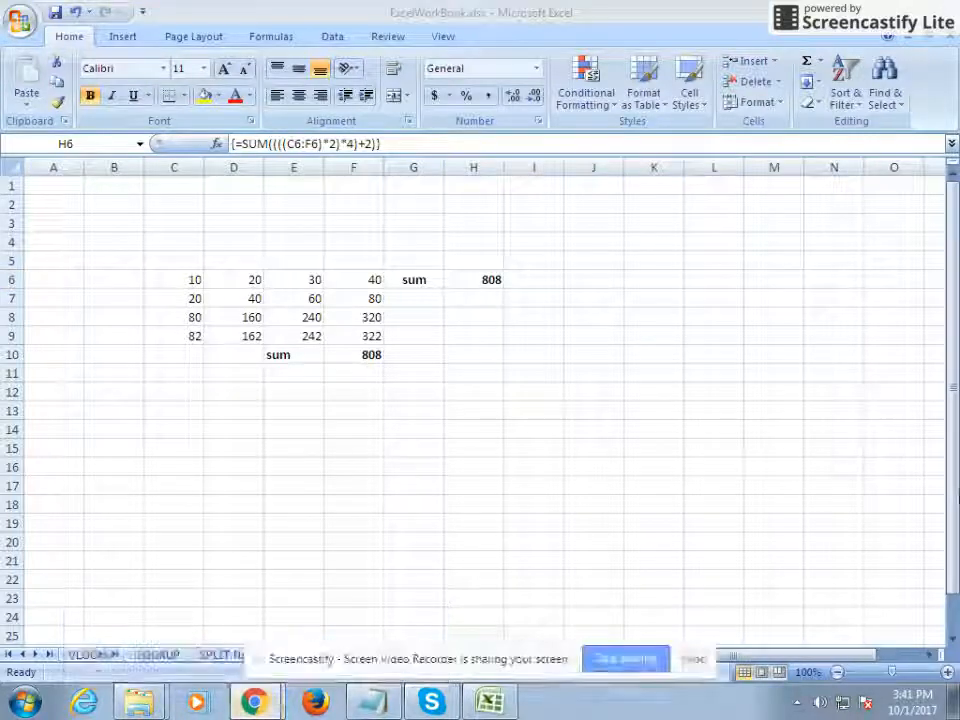